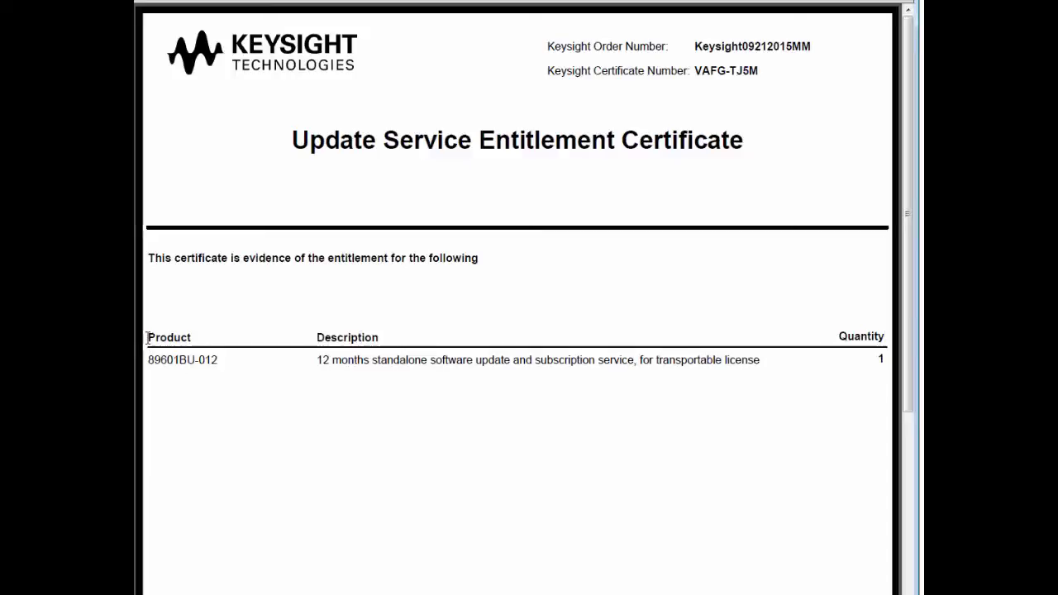
Highlight product code 89601BU-012, quantity 1, order and certificate numbers, then scroll to the Instructions
drag(148, 360, 215, 360)
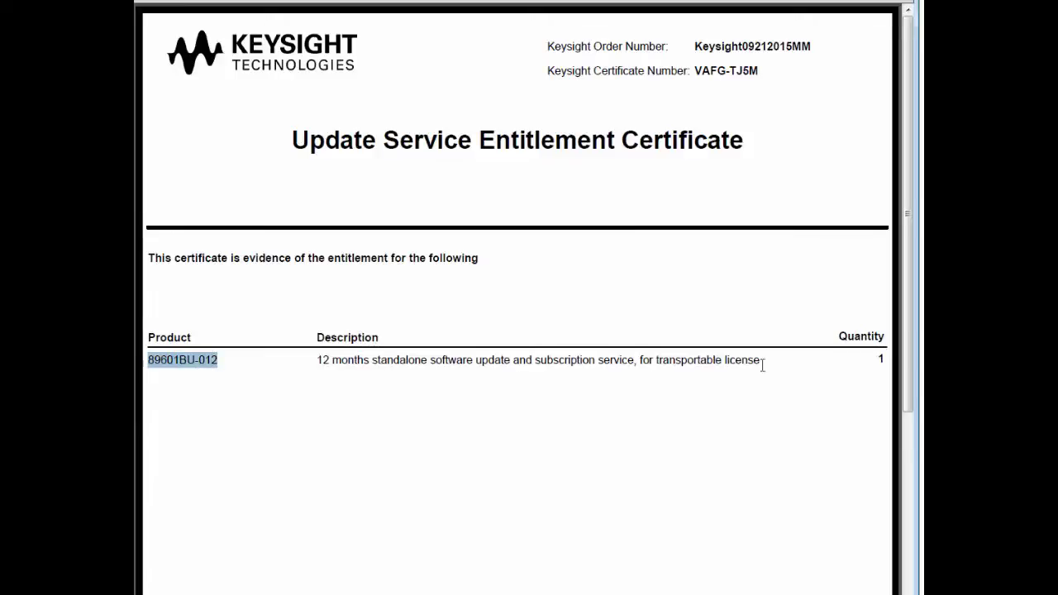
drag(874, 359, 882, 359)
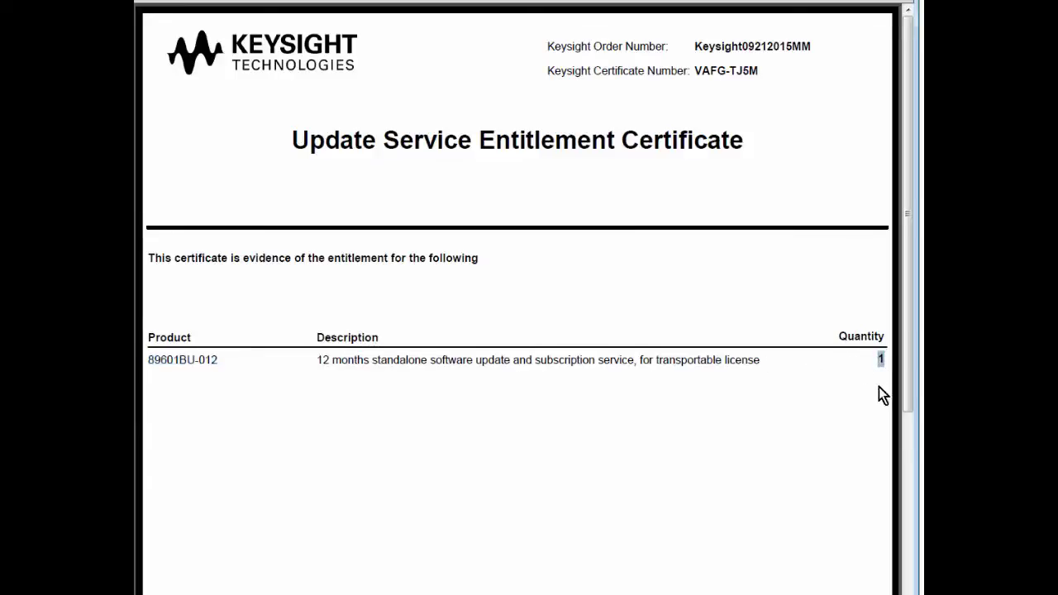
click(870, 397)
drag(813, 46, 697, 46)
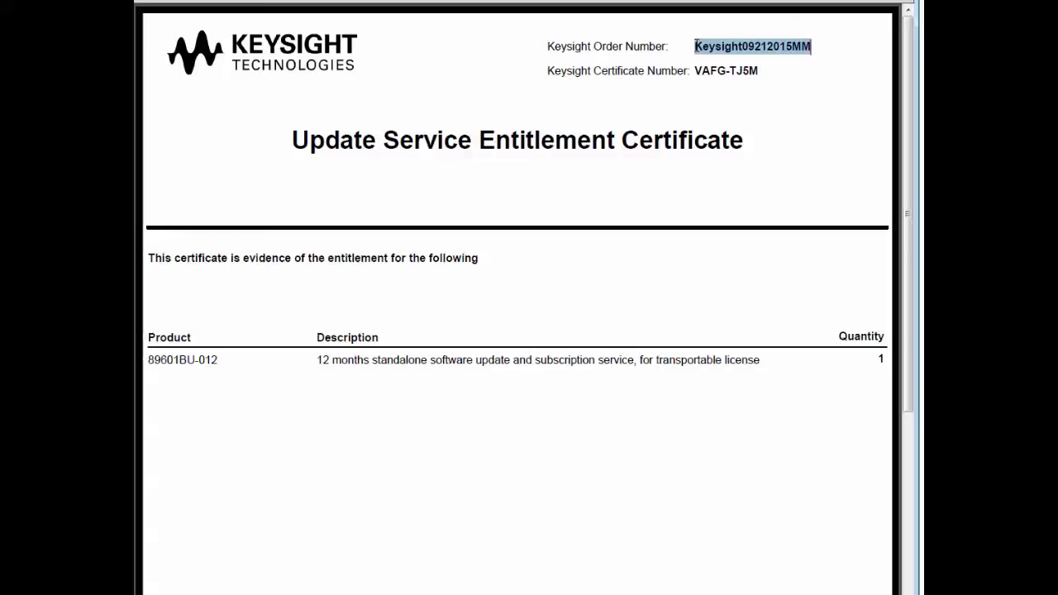
drag(758, 71, 694, 71)
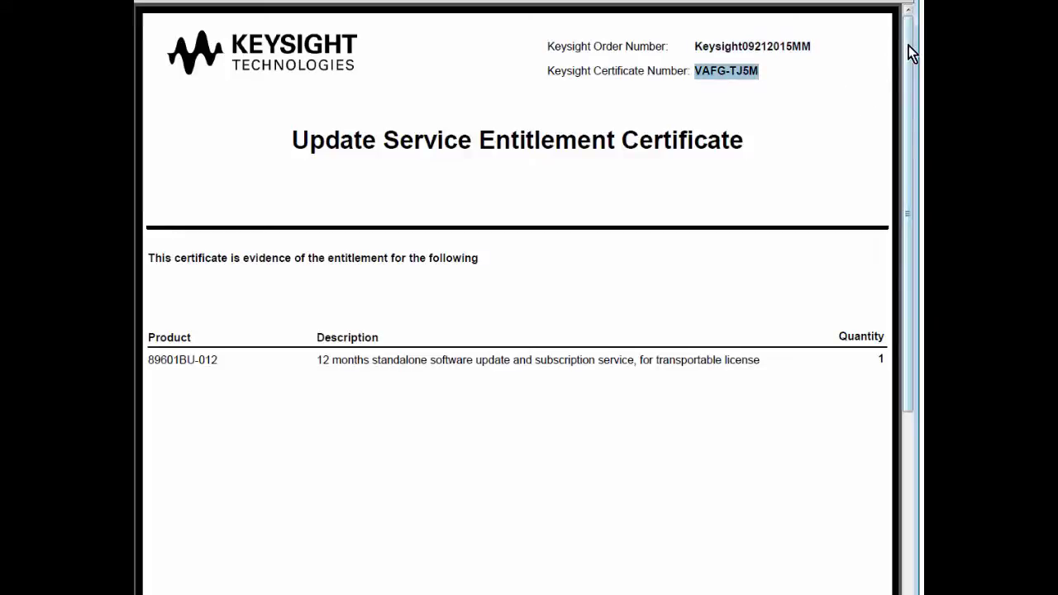
drag(909, 45, 911, 236)
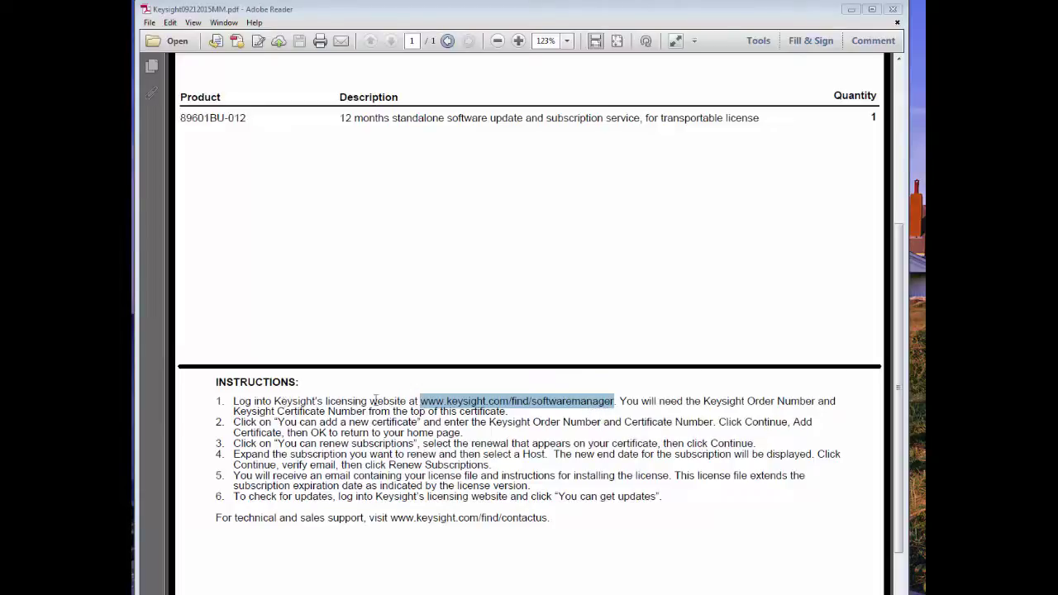
right_click(563, 407)
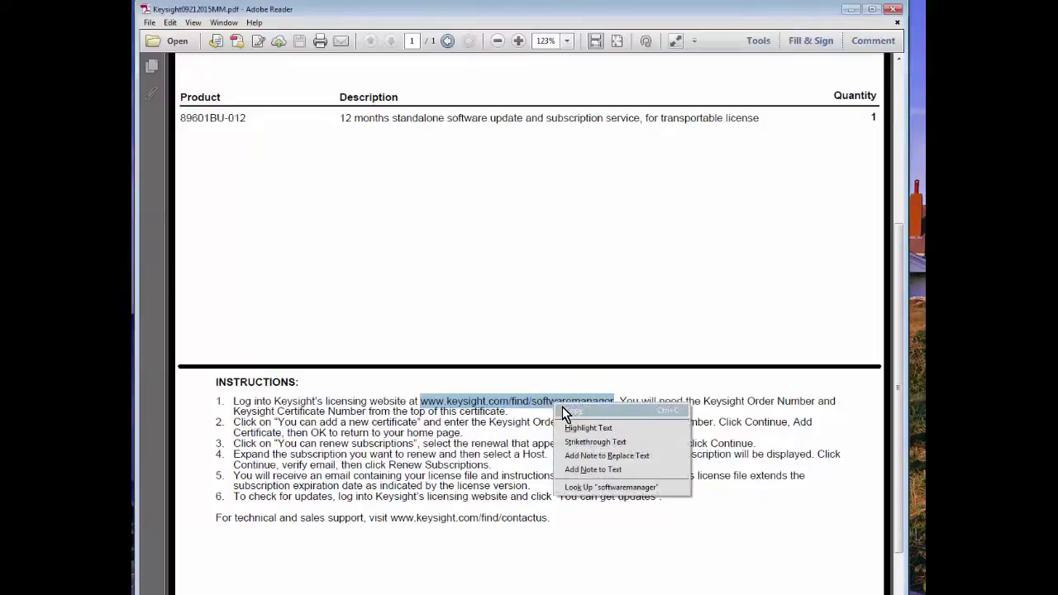
click(565, 410)
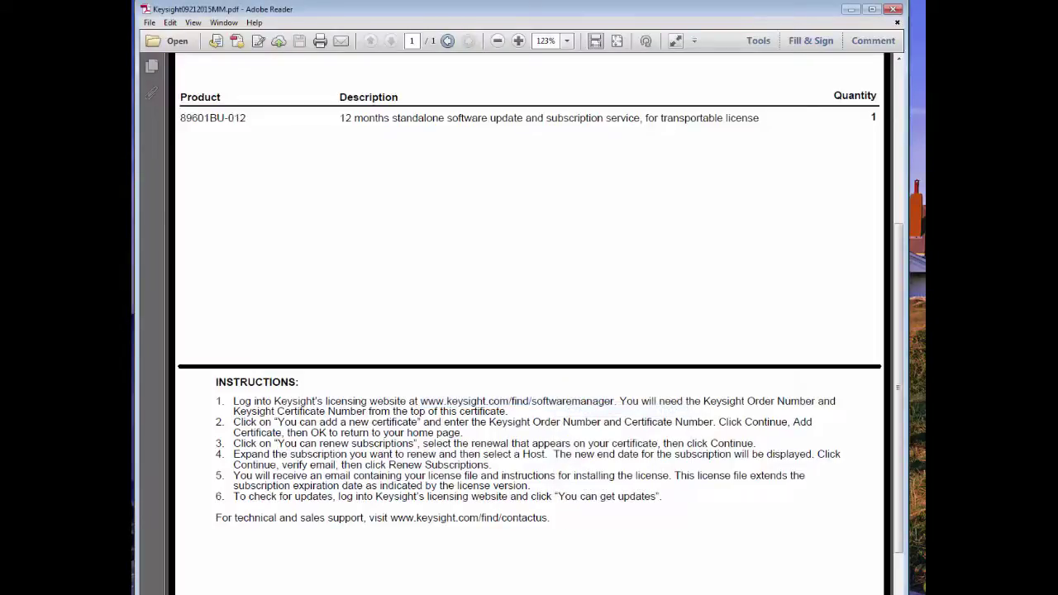
key(alt+Tab)
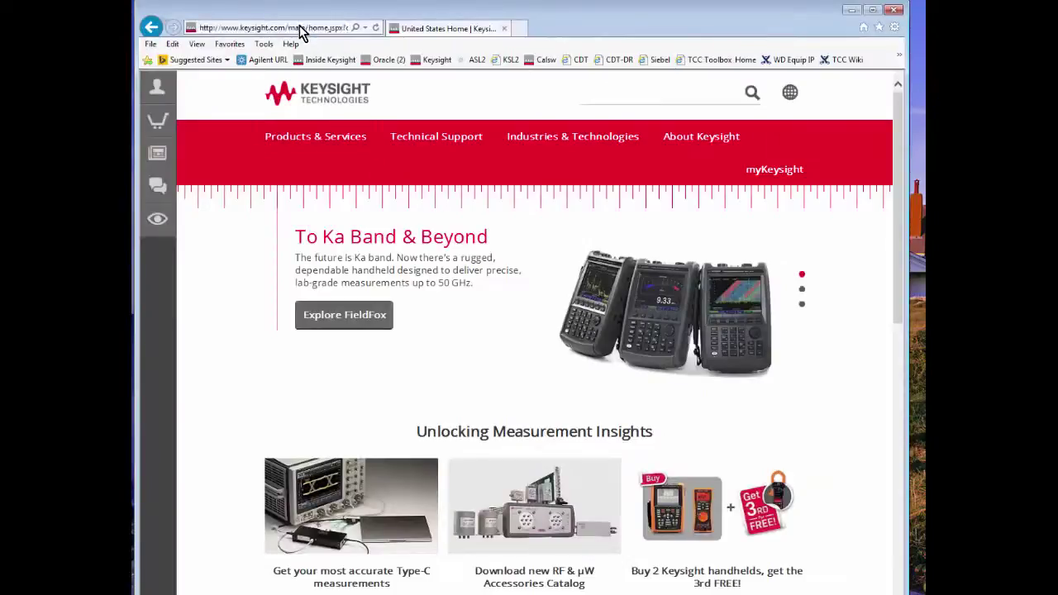
Paste the Software Manager address into Internet Explorer's address bar and load it
click(302, 29)
text(www.keysight.com/find/softwaremanager)
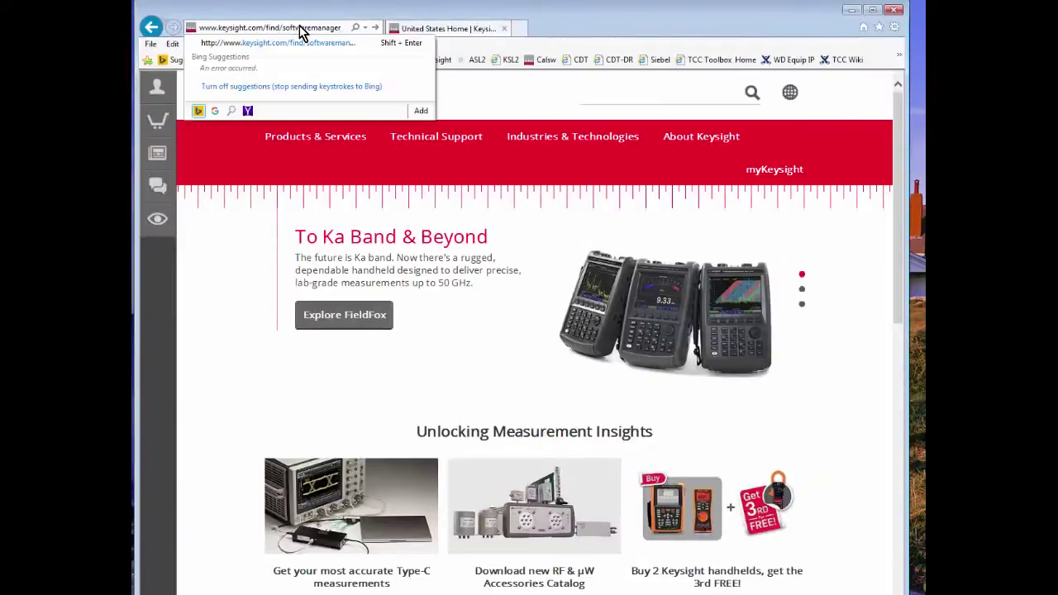
key(Return)
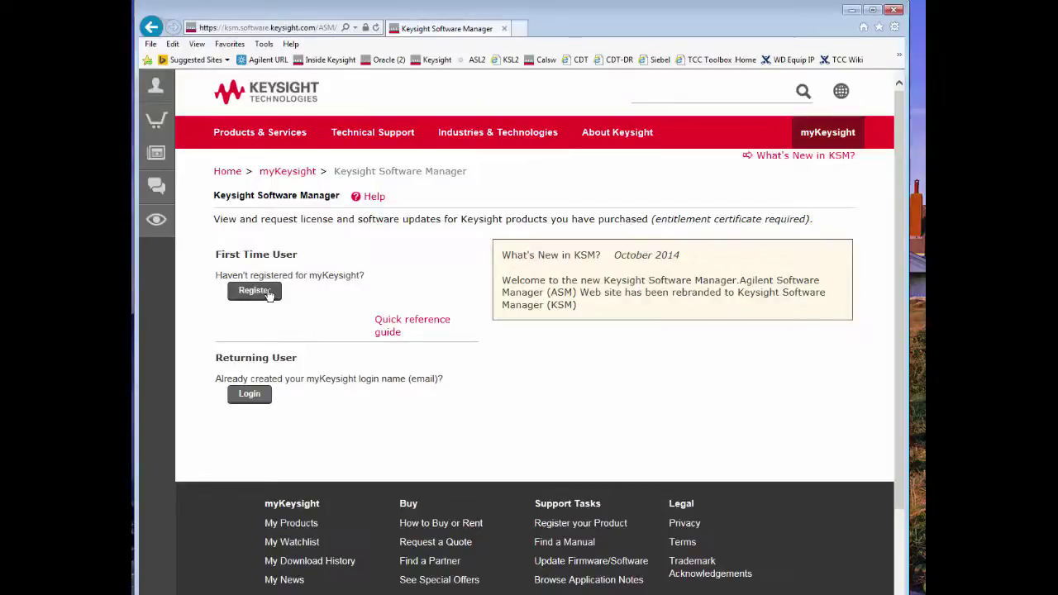
Log in to myKeysight with the saved login e-mail and the account password
click(249, 395)
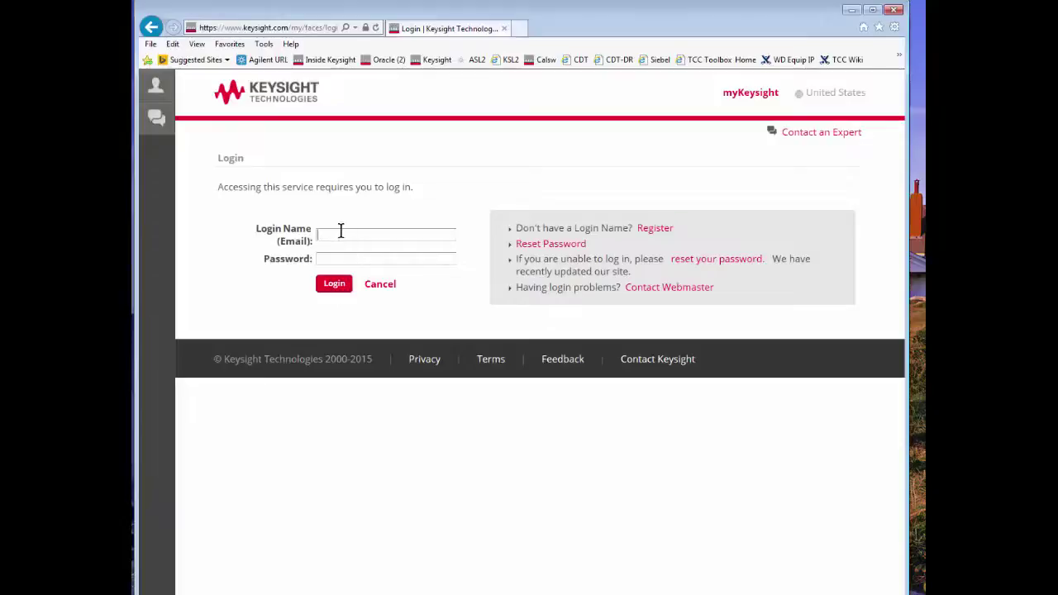
click(340, 231)
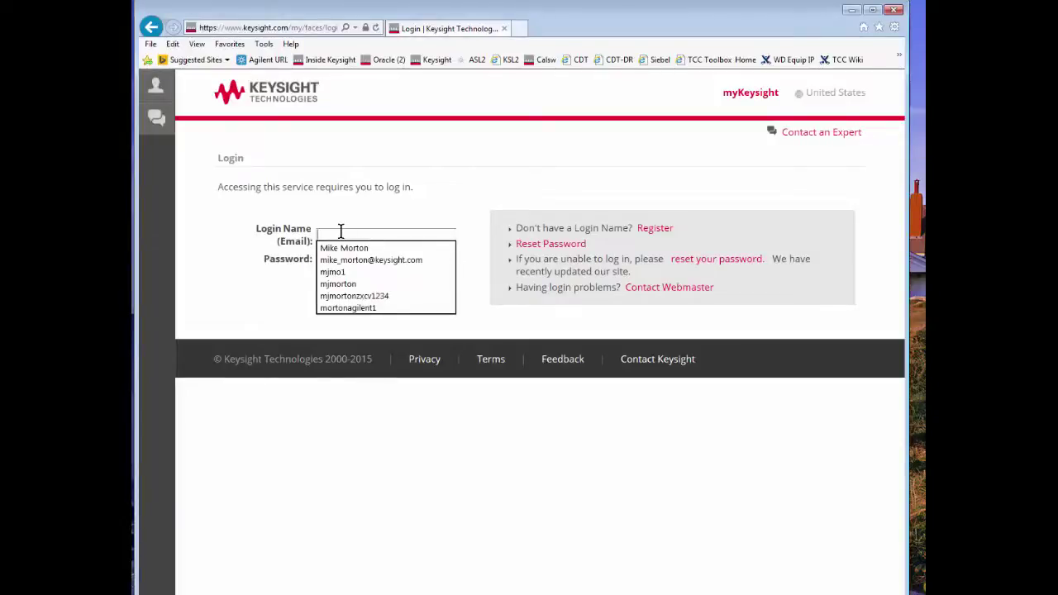
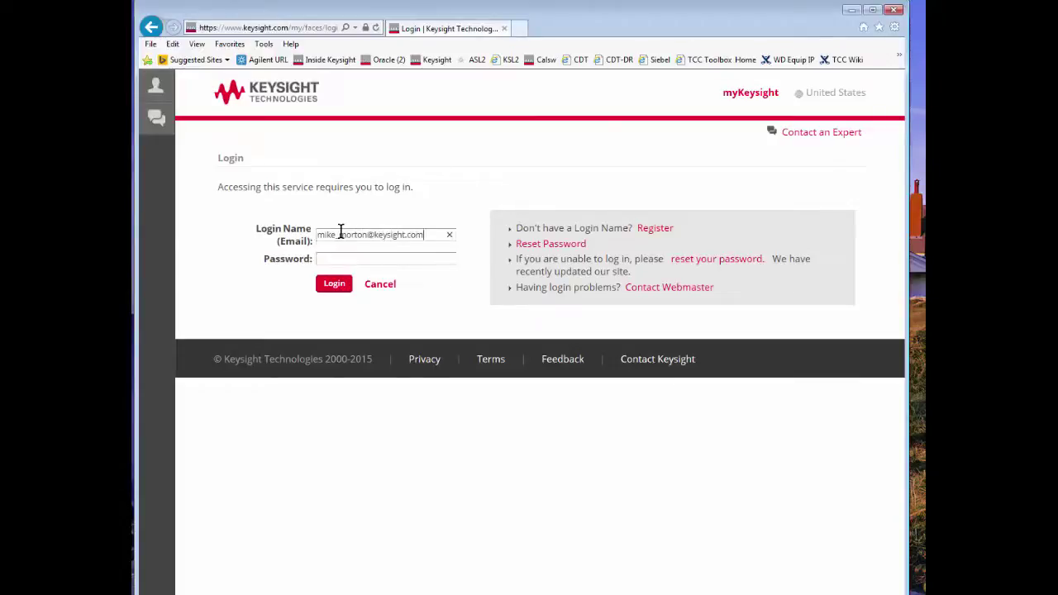
key(Tab)
text(•••••••••)
click(334, 284)
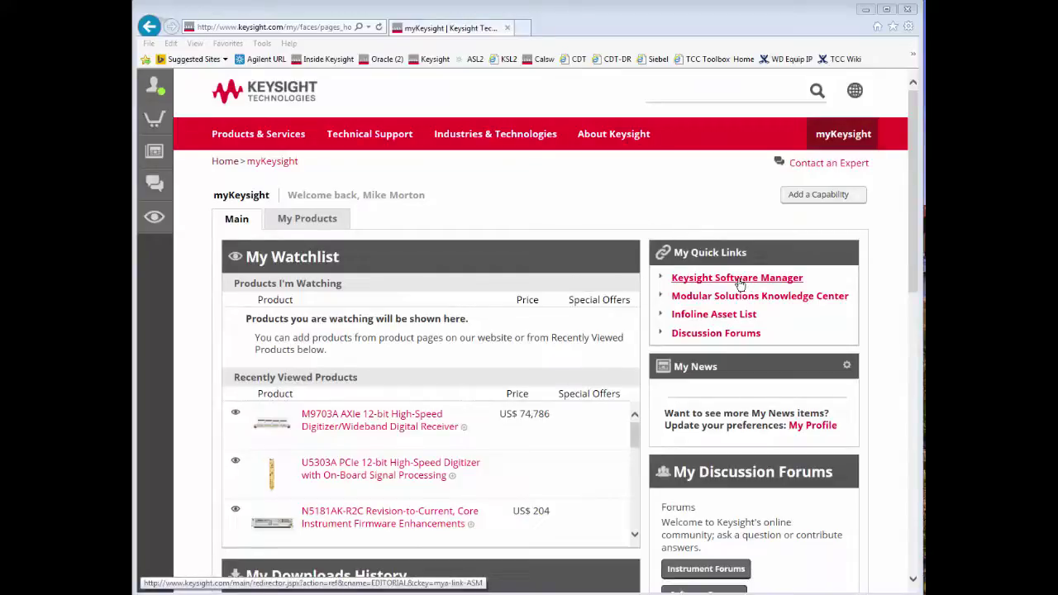
Open Keysight Software Manager from the My Quick Links list
click(740, 283)
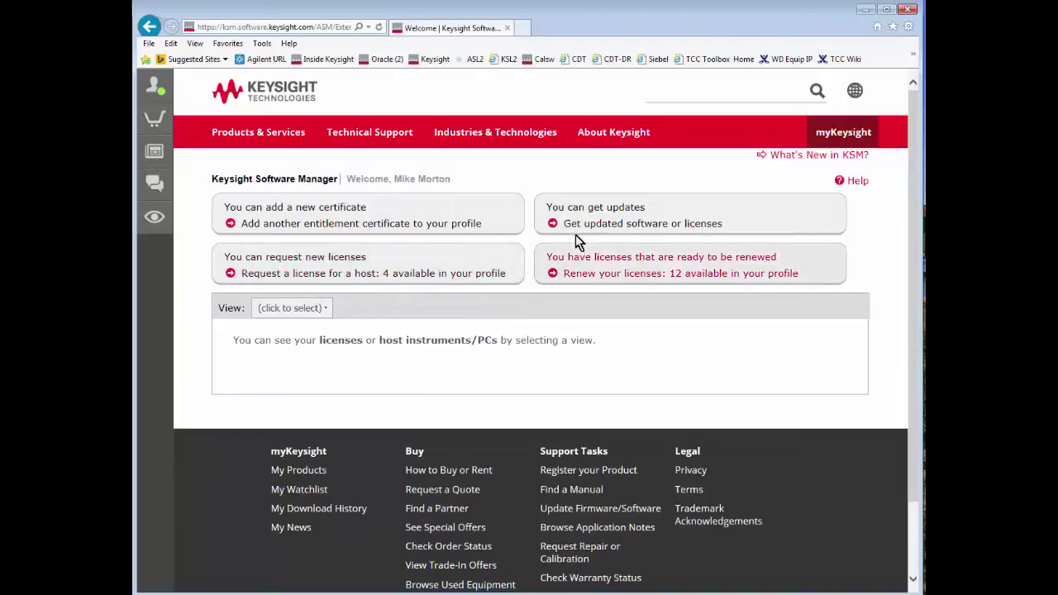
Check the View dropdown, then choose to add a new certificate
click(328, 308)
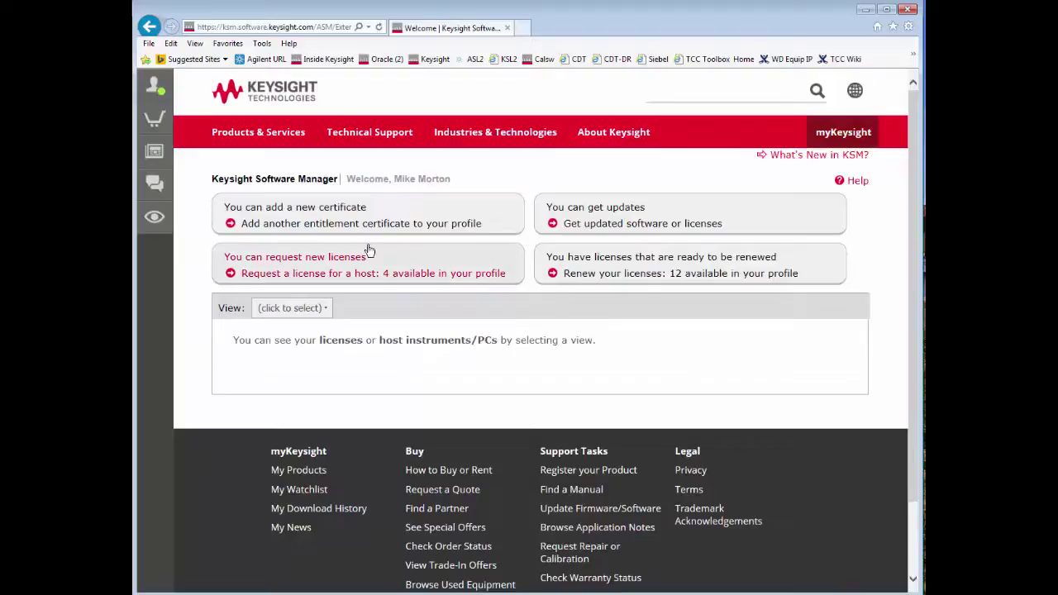
click(281, 215)
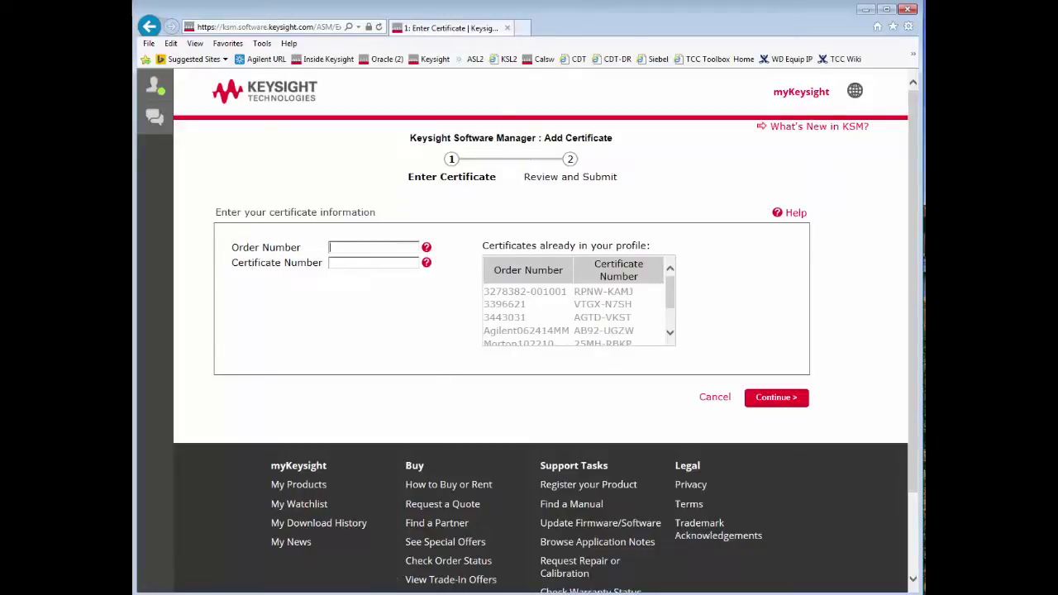
Copy the Keysight order number from the certificate PDF into the Order Number field
key(alt+Tab)
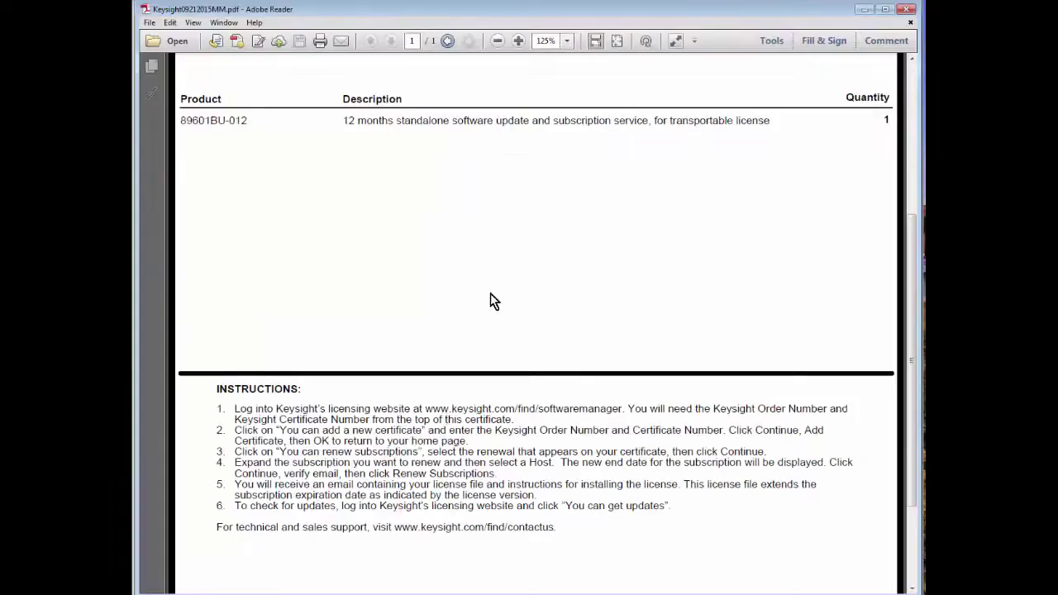
drag(916, 268, 707, 96)
right_click(714, 100)
click(731, 107)
click(612, 124)
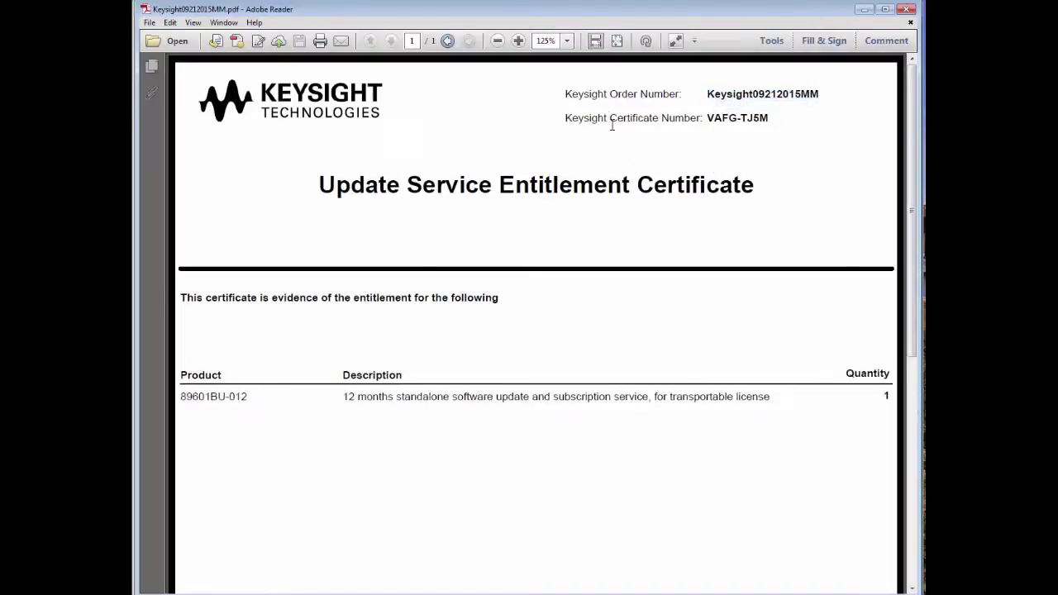
click(865, 9)
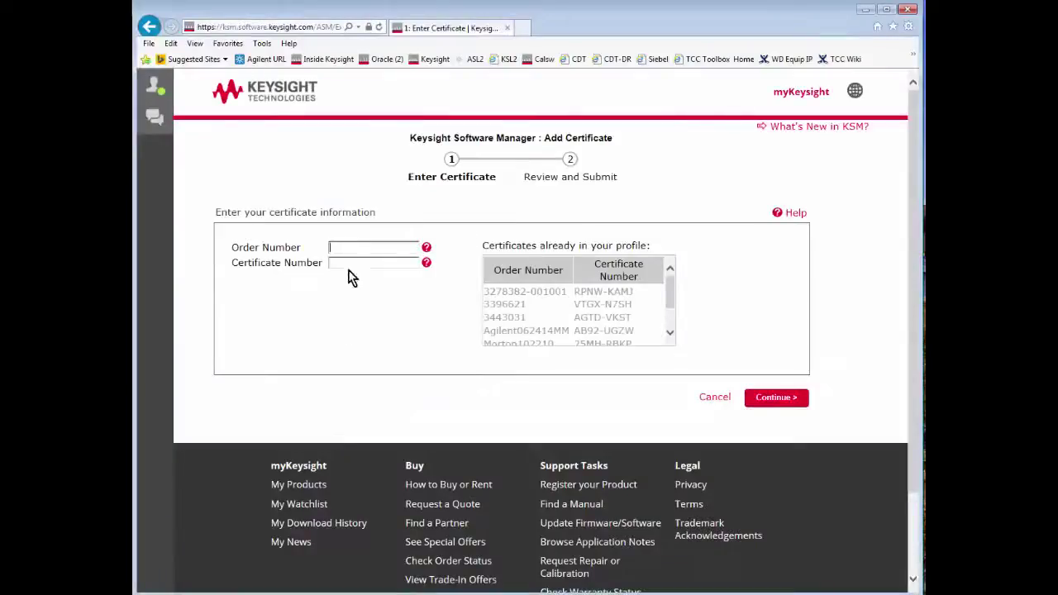
right_click(349, 247)
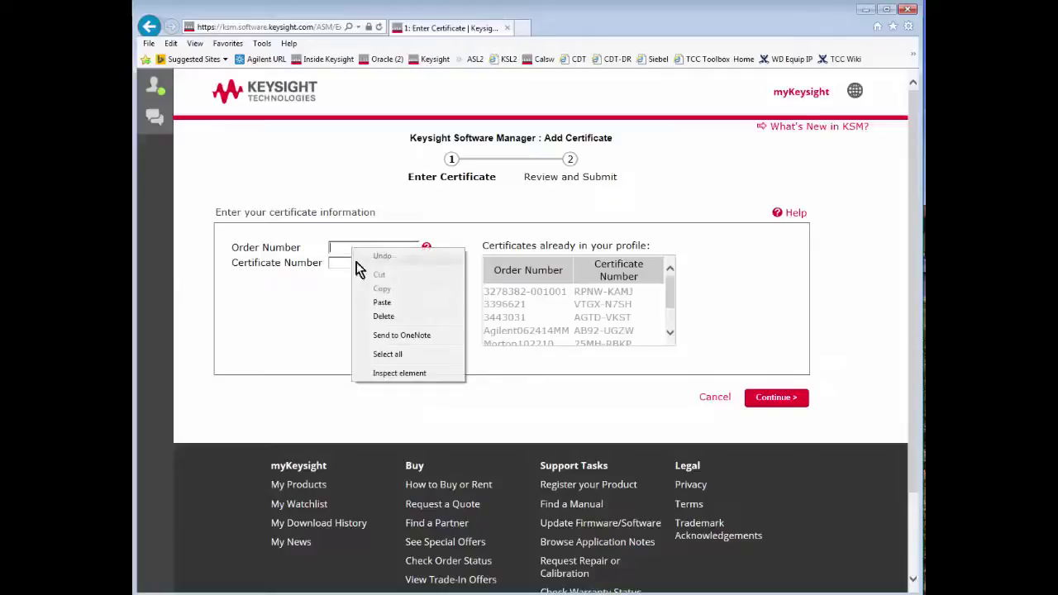
click(374, 302)
Paste the certificate number into the Certificate Number field and continue to review
click(865, 9)
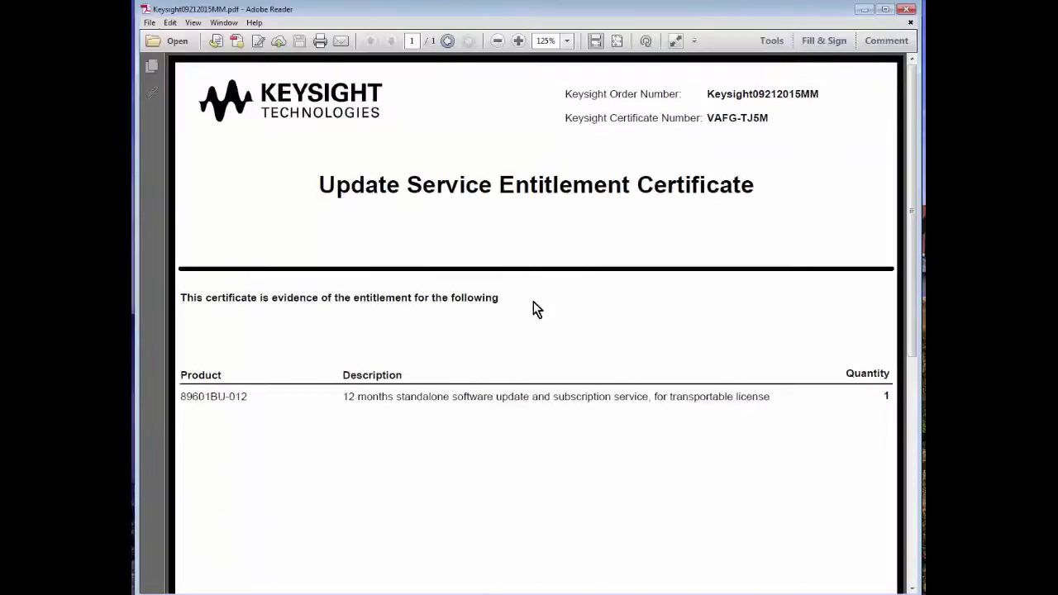
drag(769, 120, 707, 120)
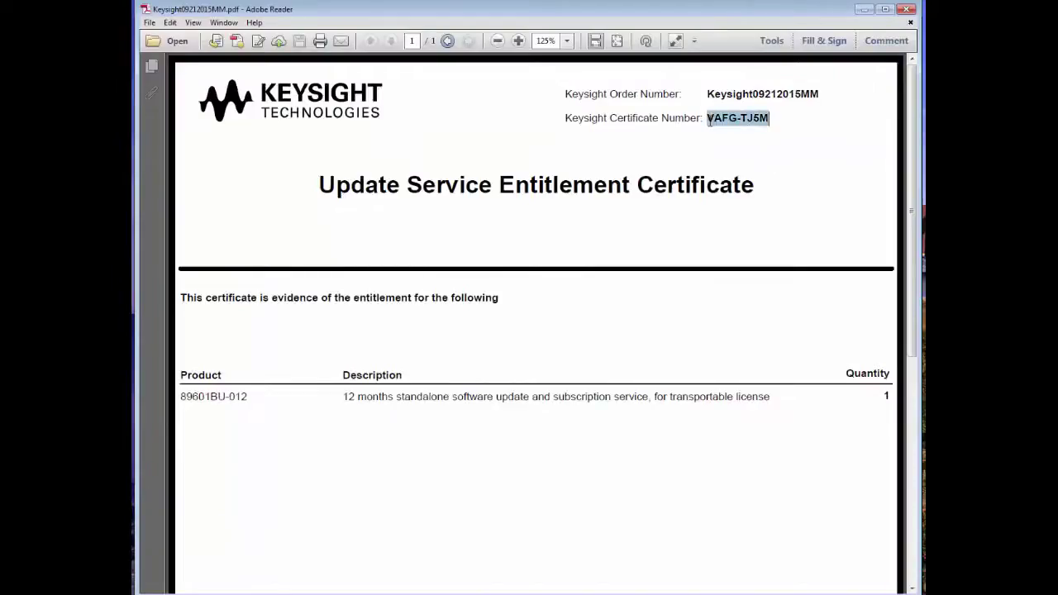
right_click(721, 123)
click(734, 130)
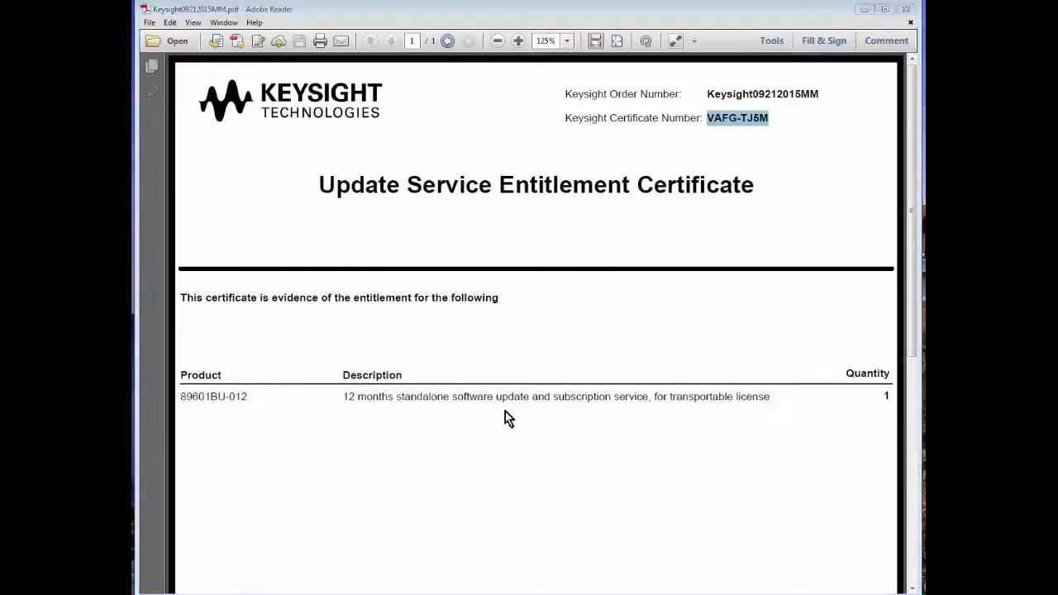
key(alt+Tab)
right_click(362, 261)
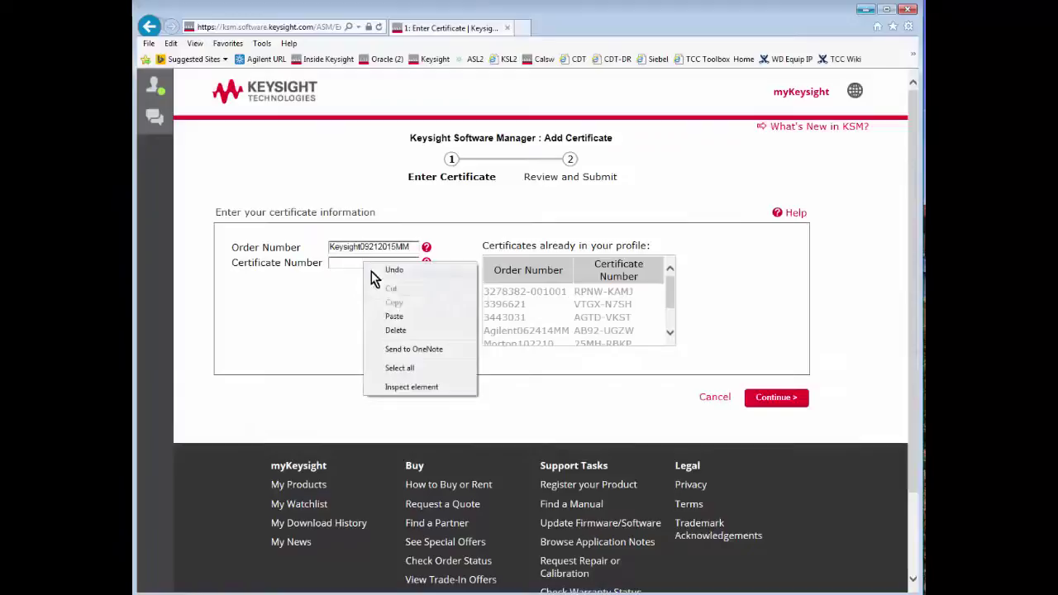
click(400, 318)
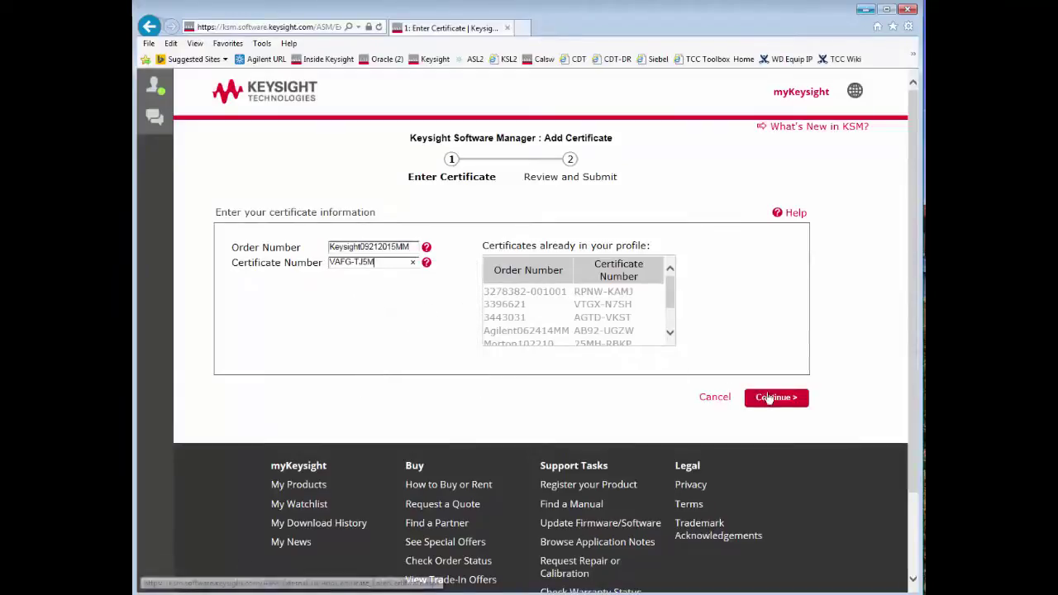
click(770, 400)
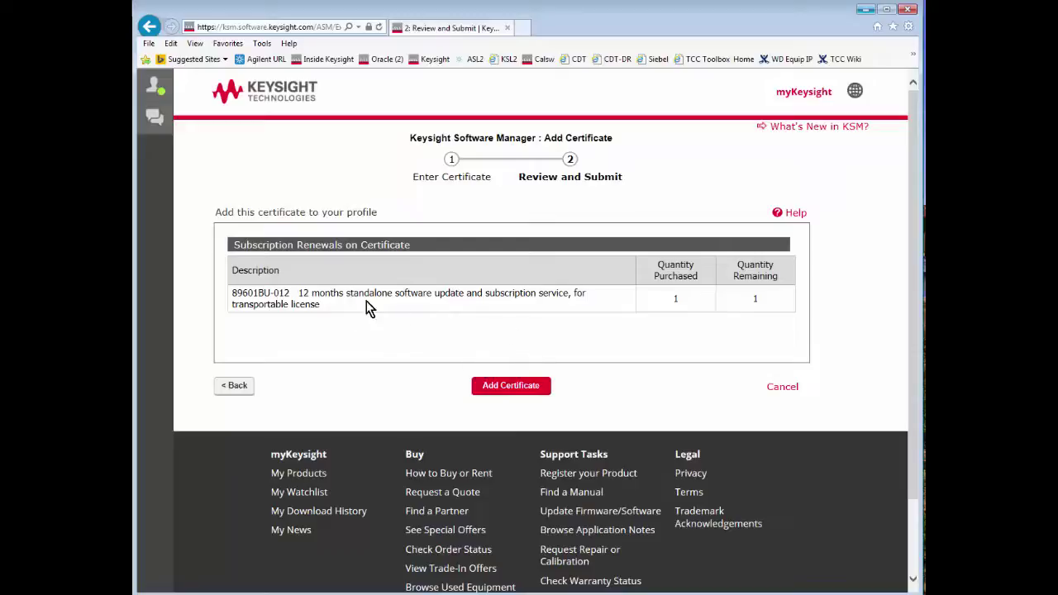
Add the 89601BU-012 subscription renewal certificate to the profile
click(510, 387)
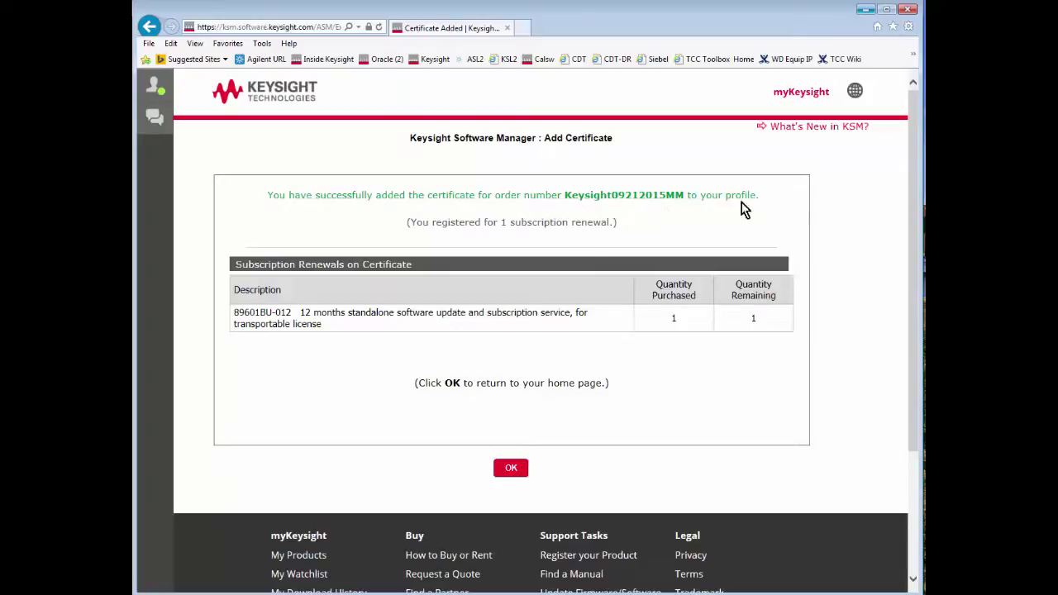
Acknowledge the confirmation with OK to return to the Software Manager home page
click(511, 467)
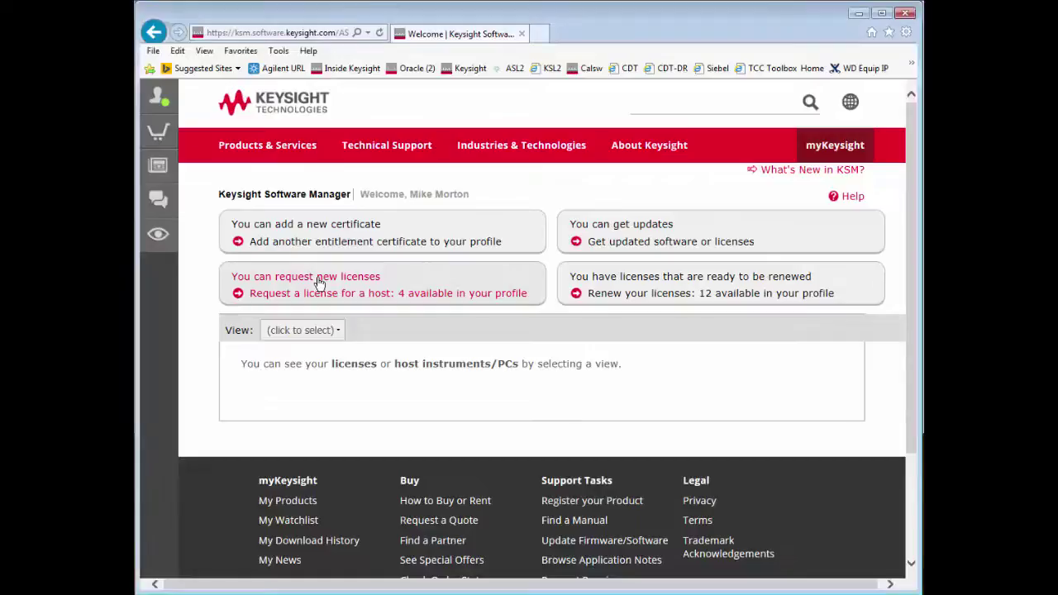
Start a license request for a host and choose 'Add a new host...' as the host
click(422, 291)
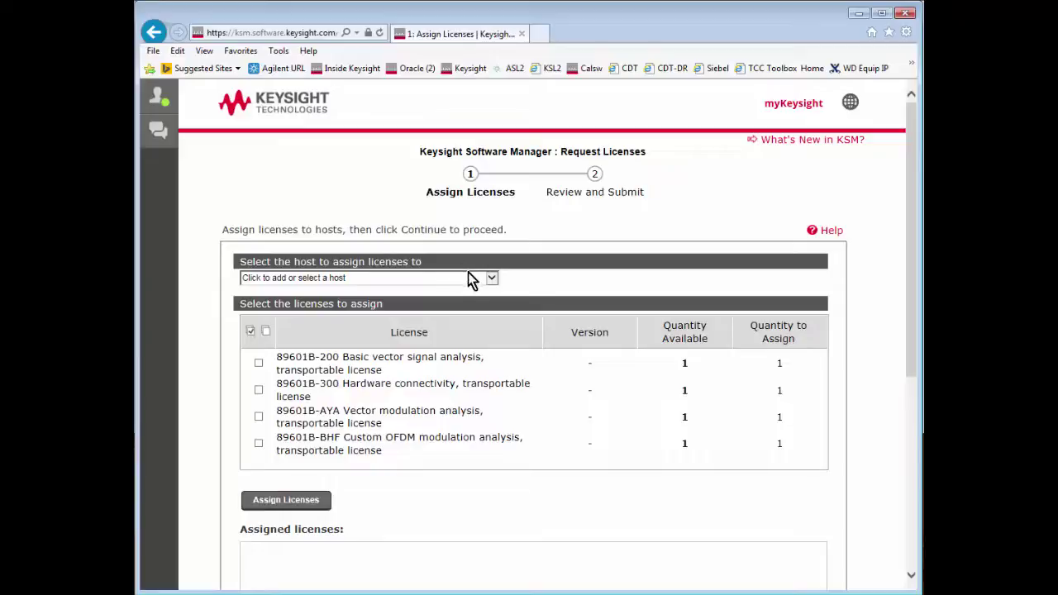
click(493, 278)
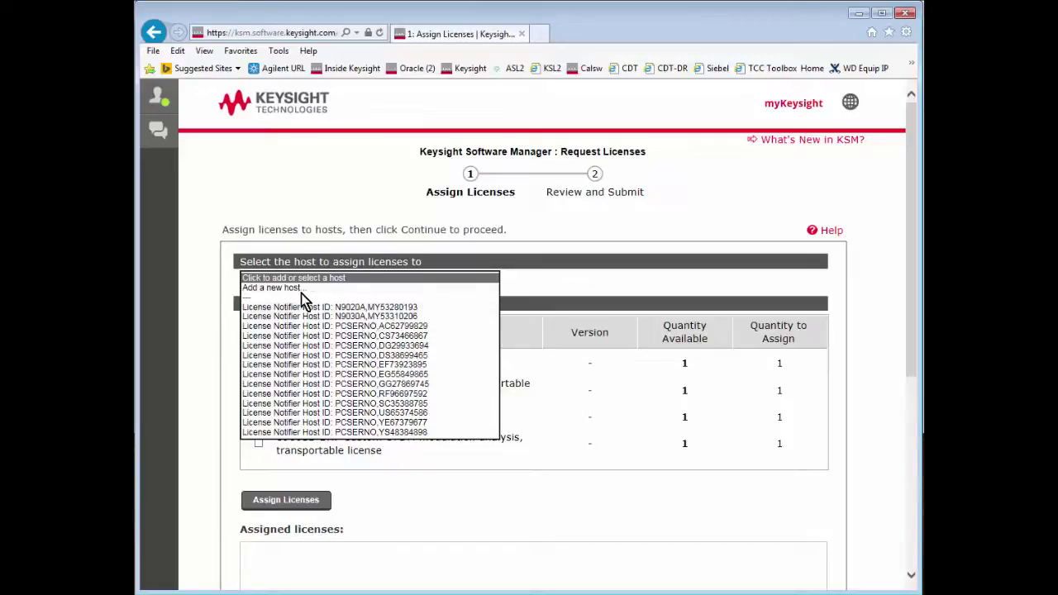
click(277, 288)
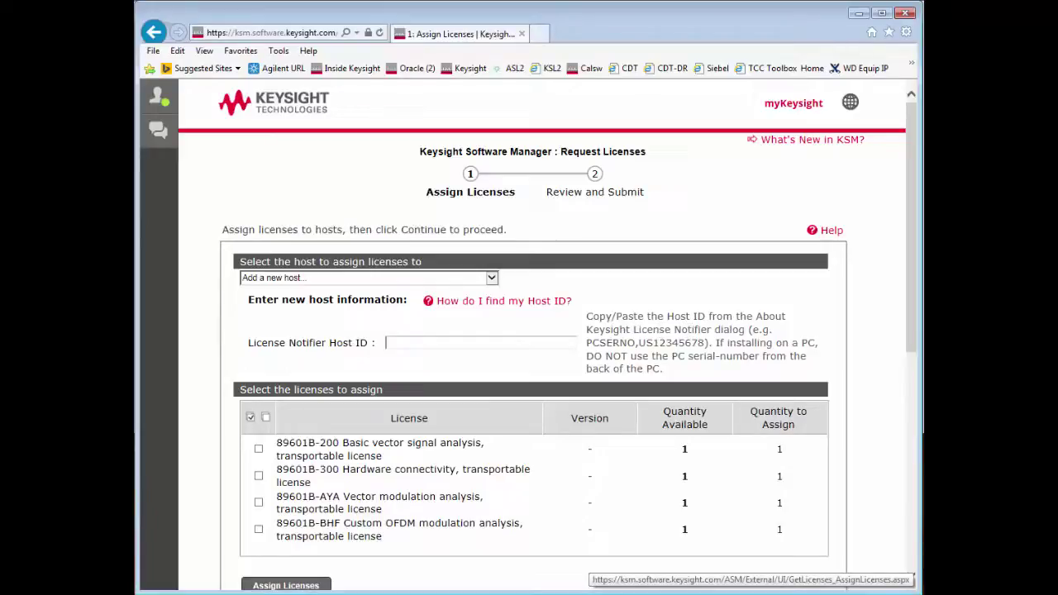
Copy this PC's host ID from Keysight License Manager and return to the browser's Host ID field
key(super)
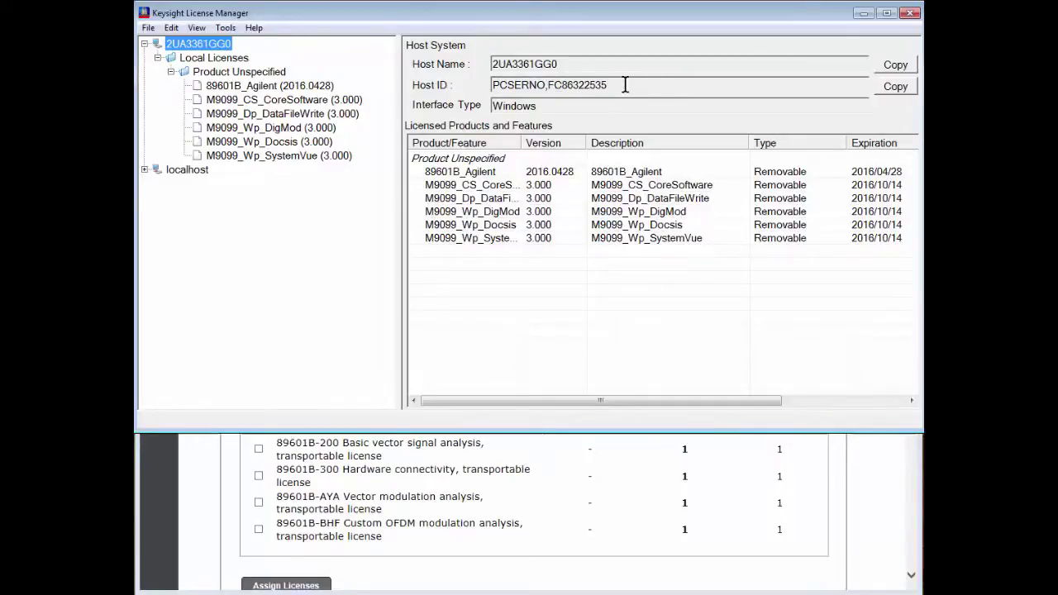
click(893, 88)
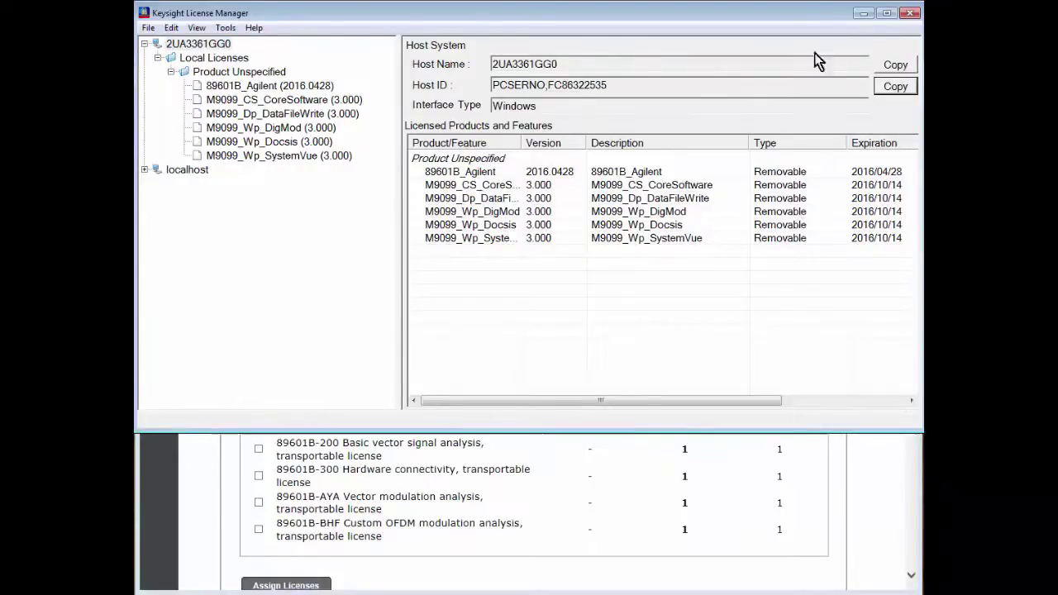
key(alt+Tab)
click(405, 342)
right_click(405, 341)
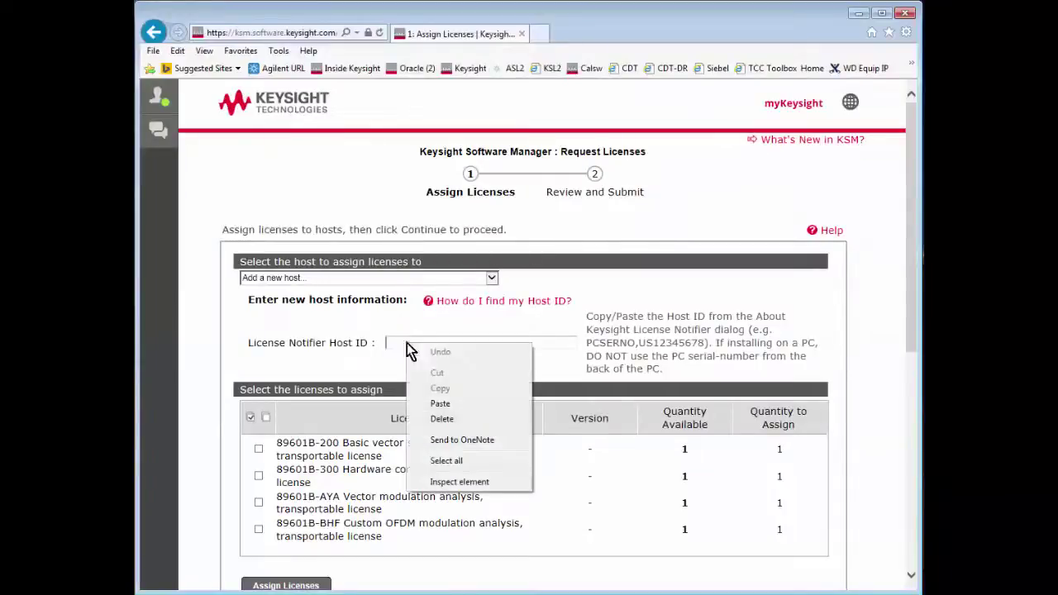
Paste the host ID and select the four 89601B licenses, including 89601B-200 and 89601B-BHF
click(439, 404)
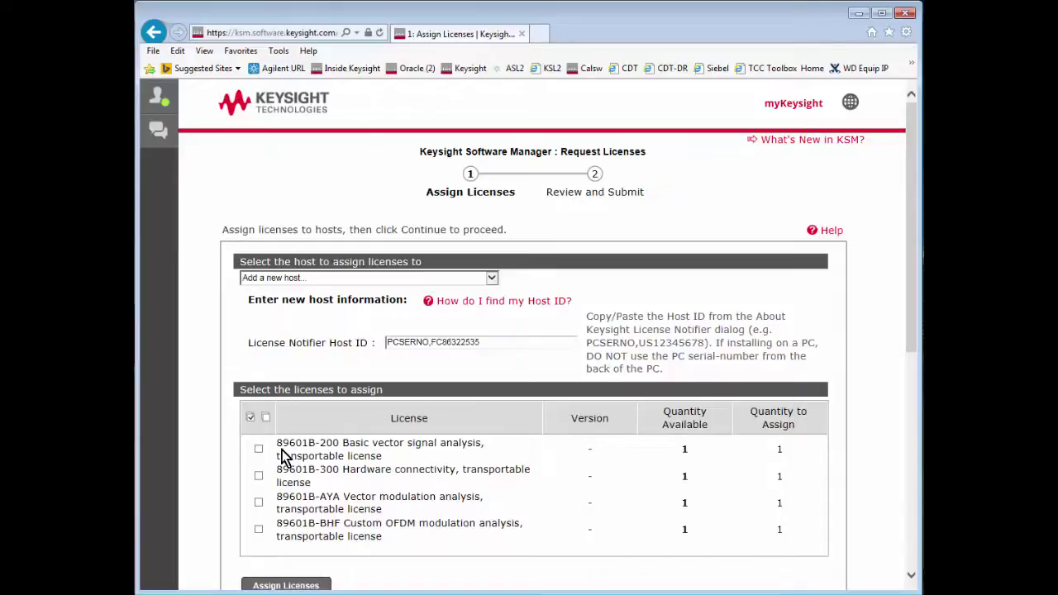
scroll(281, 455, down, 1)
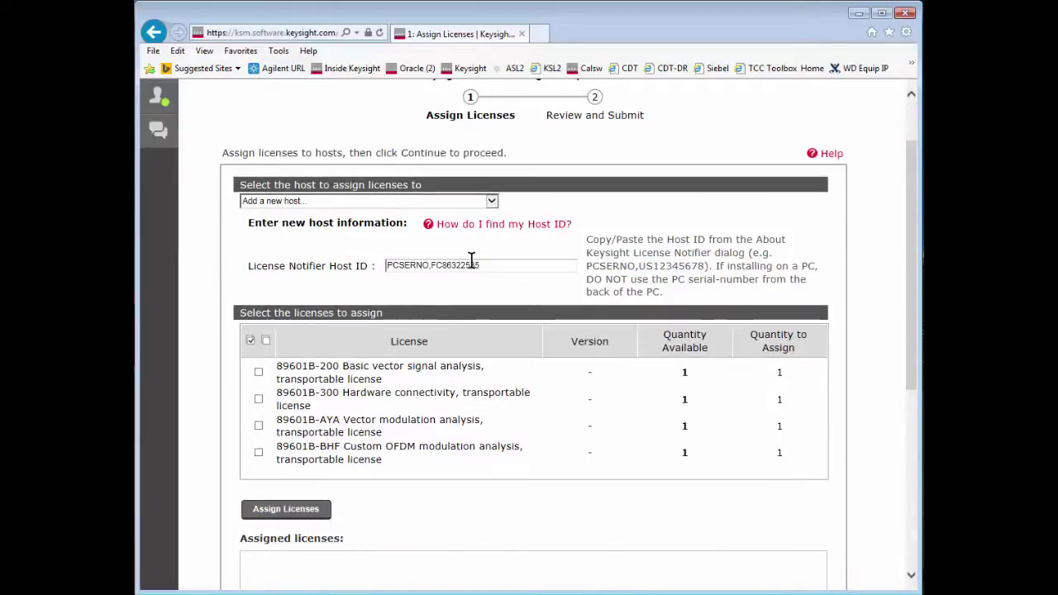
click(258, 373)
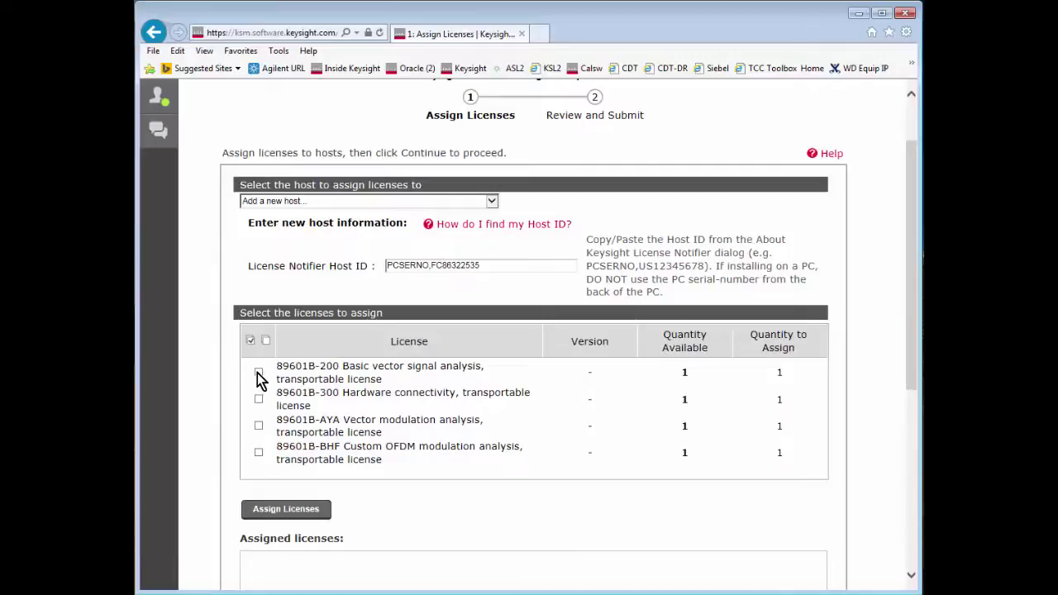
click(258, 426)
click(258, 452)
Assign the selected licenses to the new host ID and continue to the review step
scroll(520, 518, down, 3)
click(273, 279)
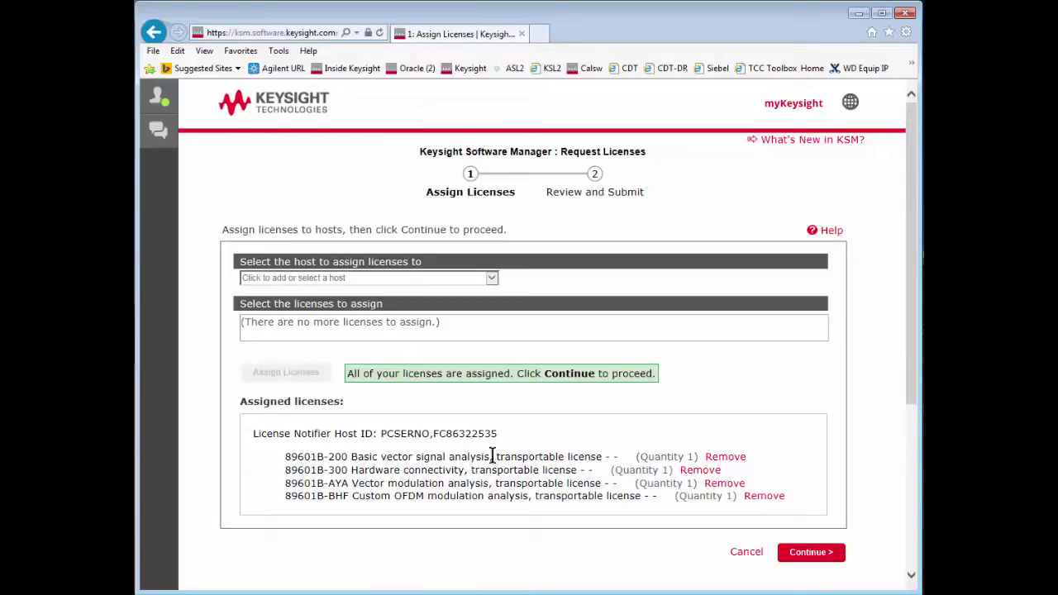
drag(497, 433, 413, 431)
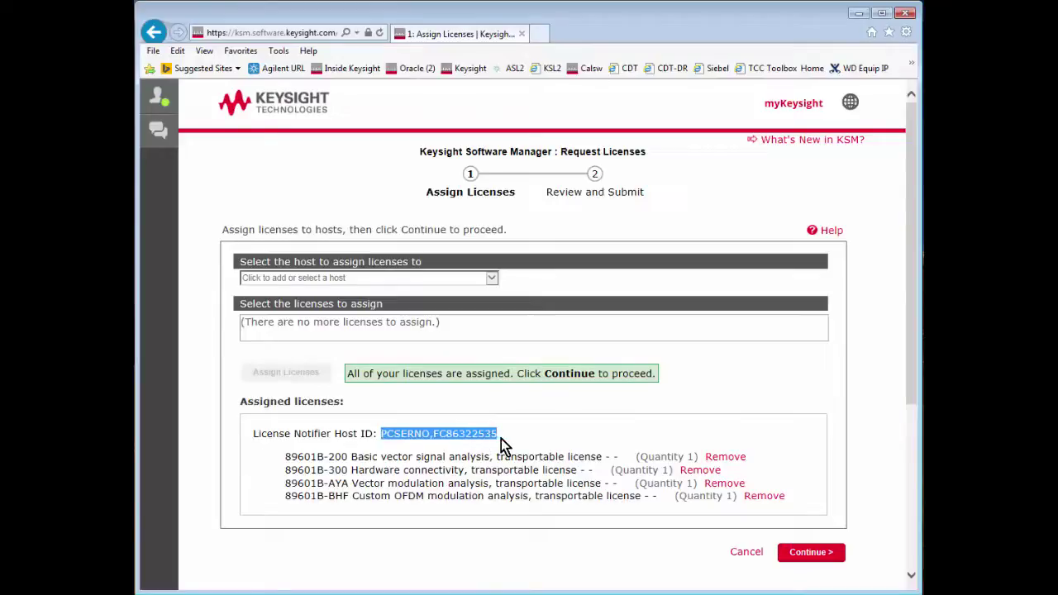
click(812, 554)
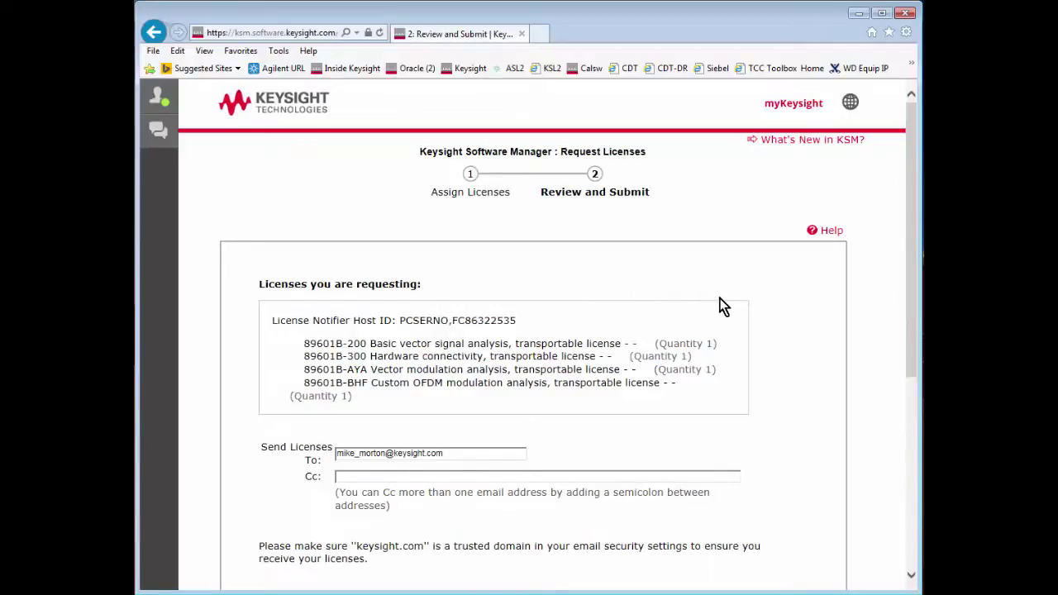
Submit the four-license request from the Review and Submit page
scroll(720, 306, down, 2)
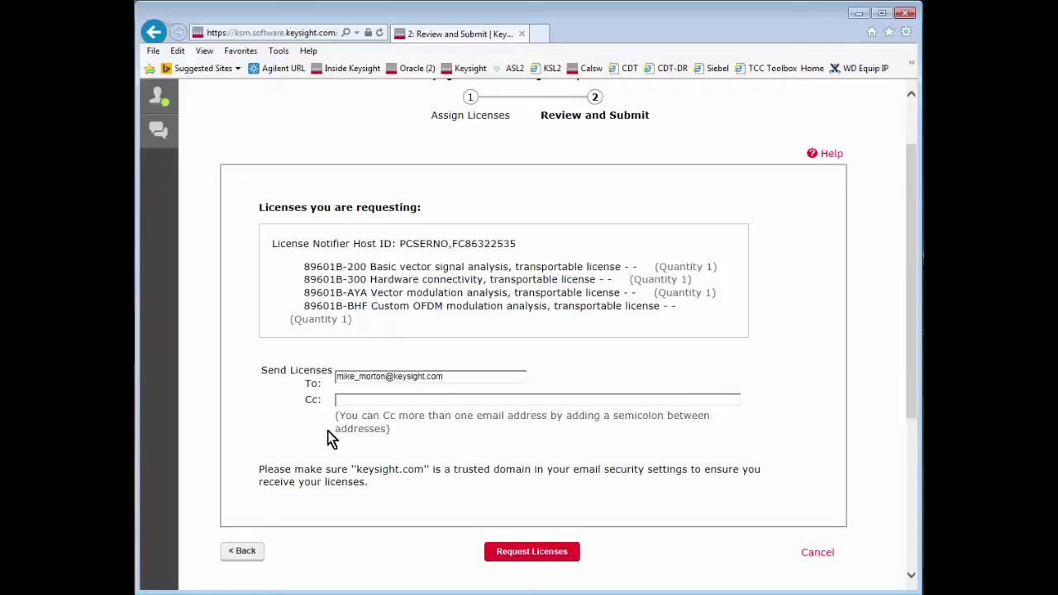
click(526, 554)
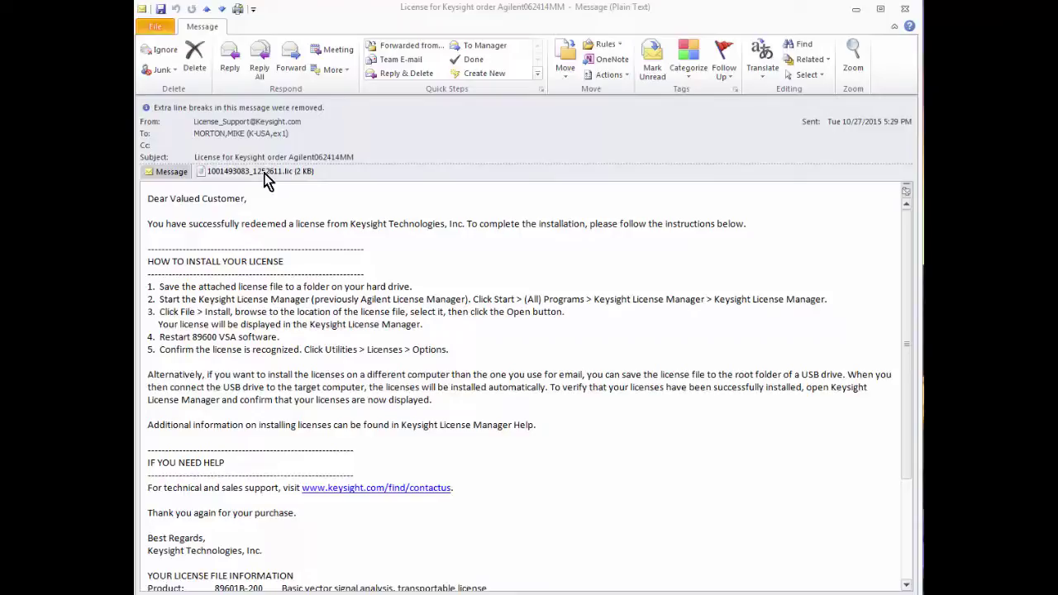
Save the .lic email attachment into C:\Temp, then minimize Outlook
right_click(268, 178)
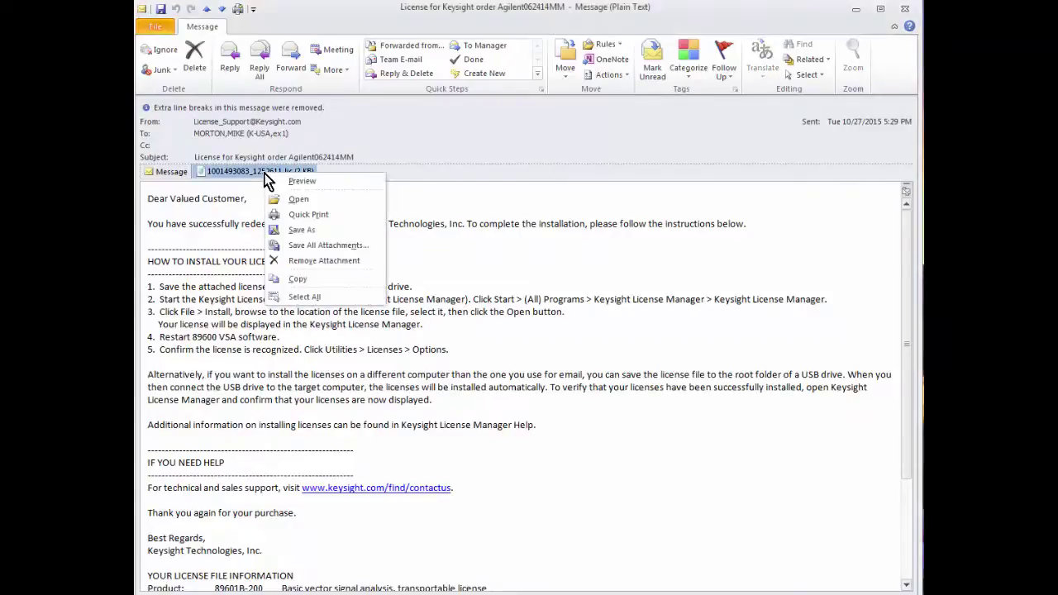
click(296, 231)
click(203, 282)
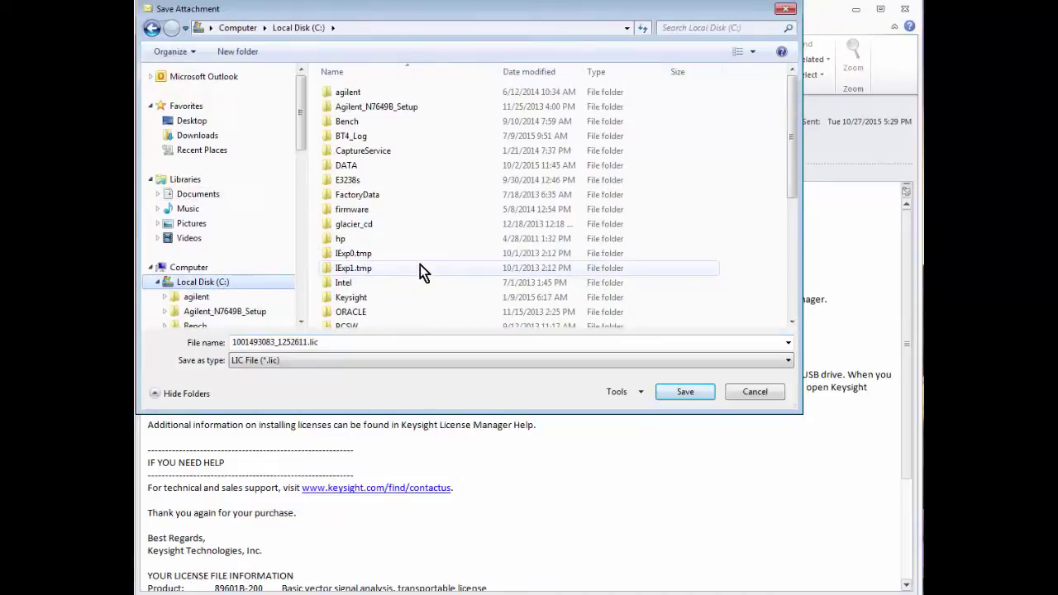
click(425, 269)
scroll(425, 270, down, 4)
double_click(364, 305)
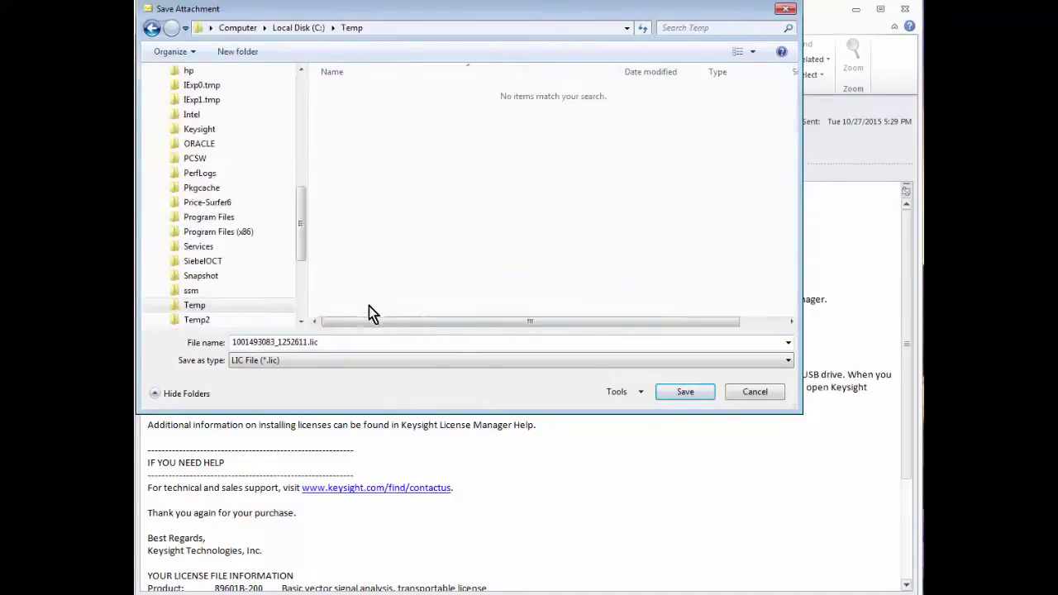
click(679, 395)
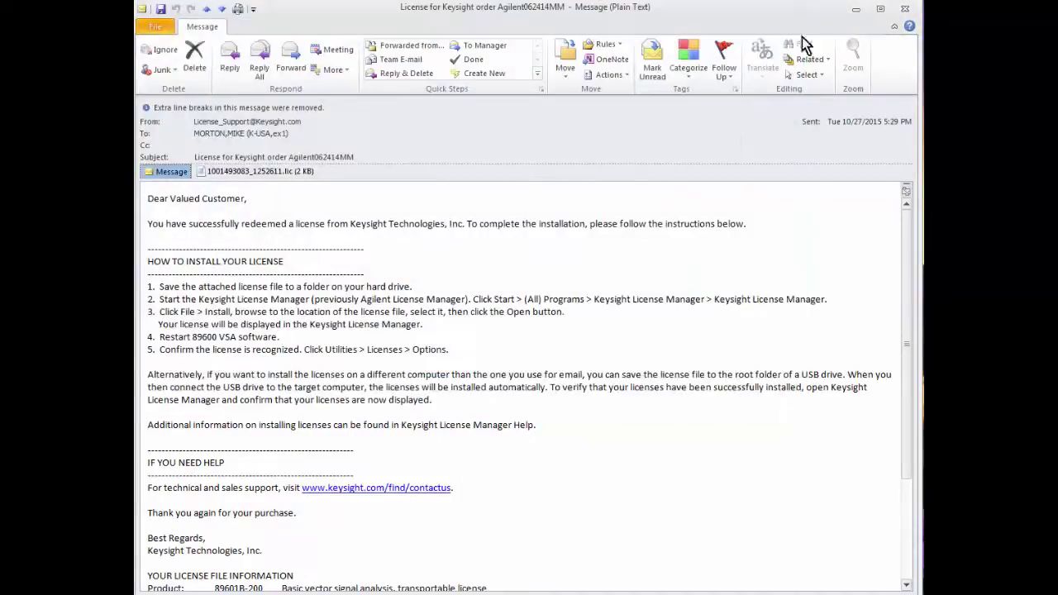
click(857, 10)
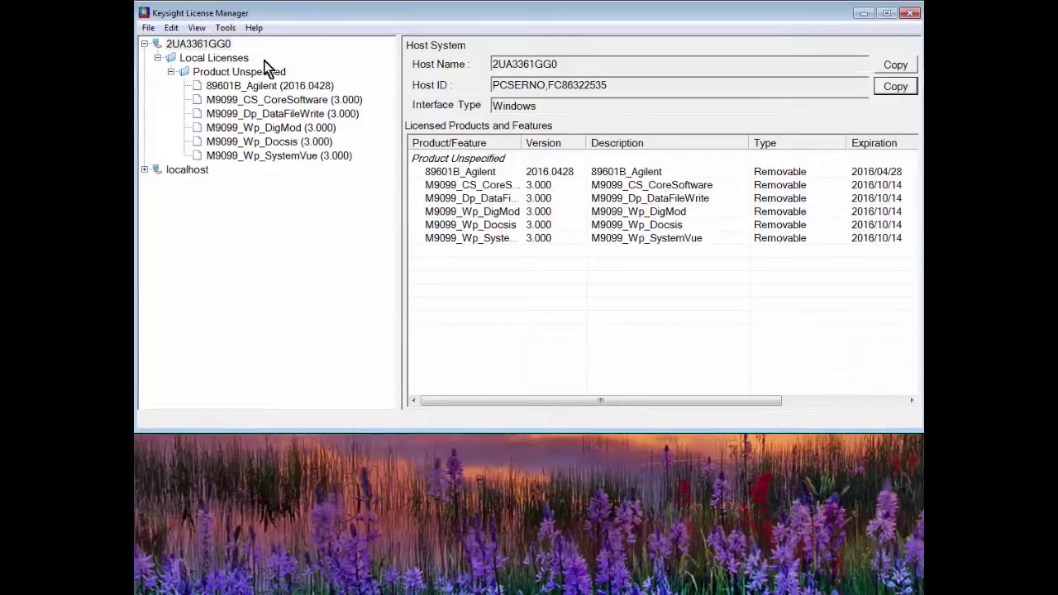
Install the saved .lic file from C:\Temp using File > Install in License Manager
click(148, 28)
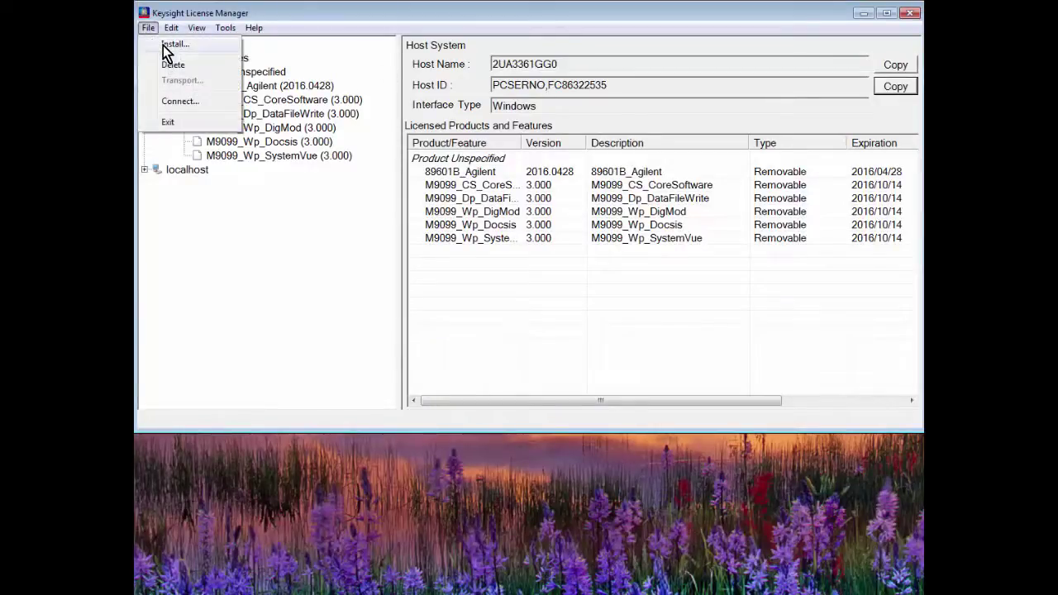
click(174, 44)
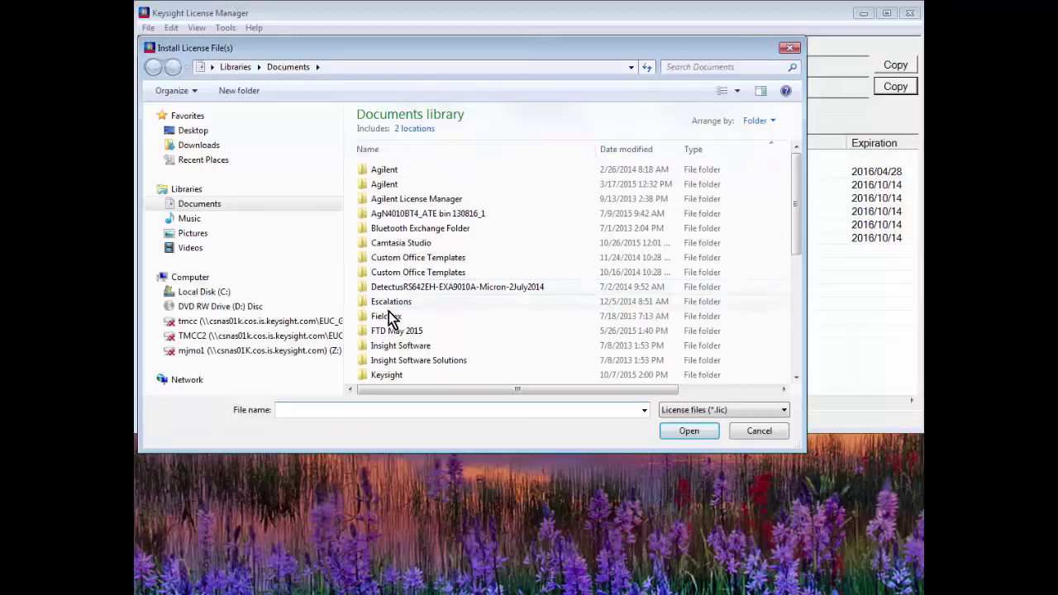
click(204, 292)
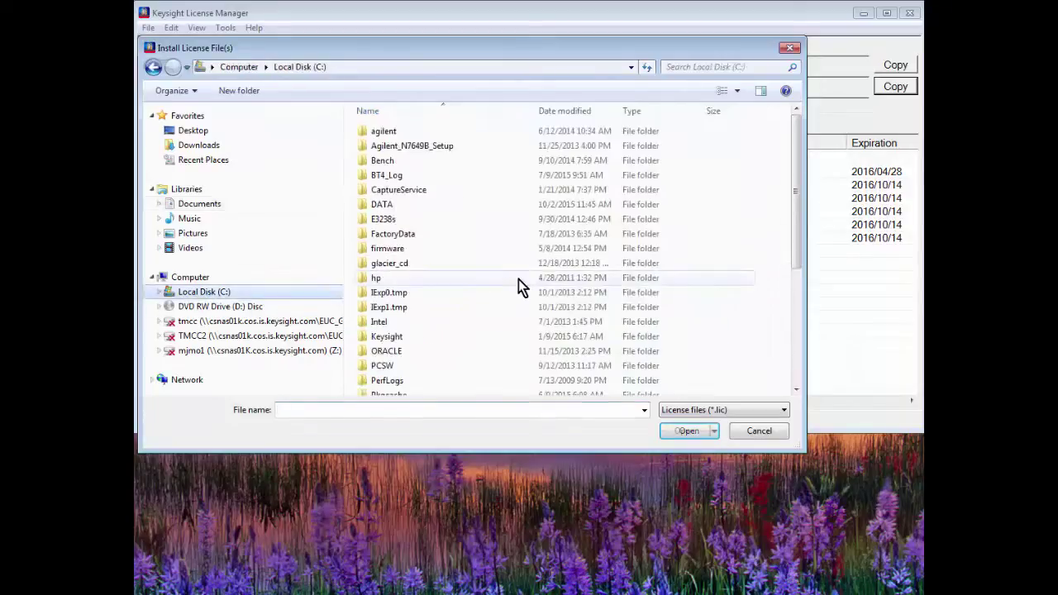
click(444, 355)
scroll(444, 355, down, 3)
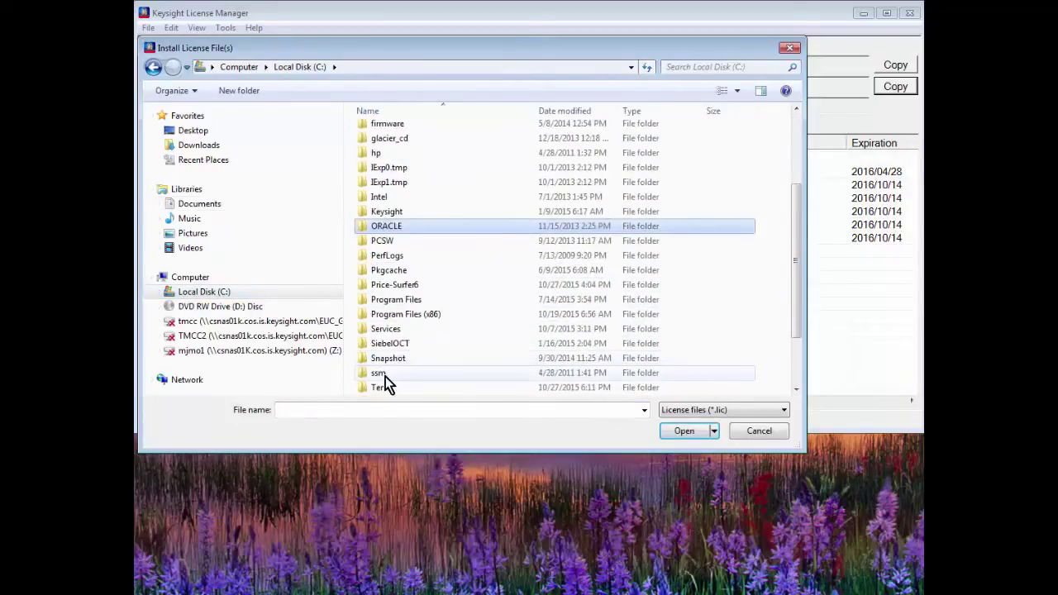
scroll(387, 384, down, 1)
double_click(386, 356)
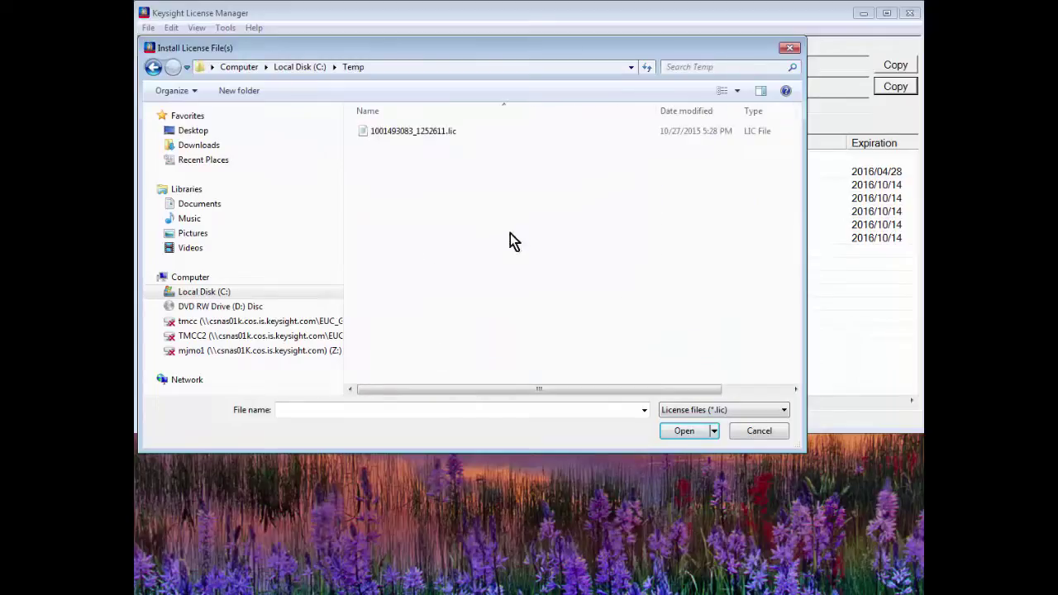
click(415, 132)
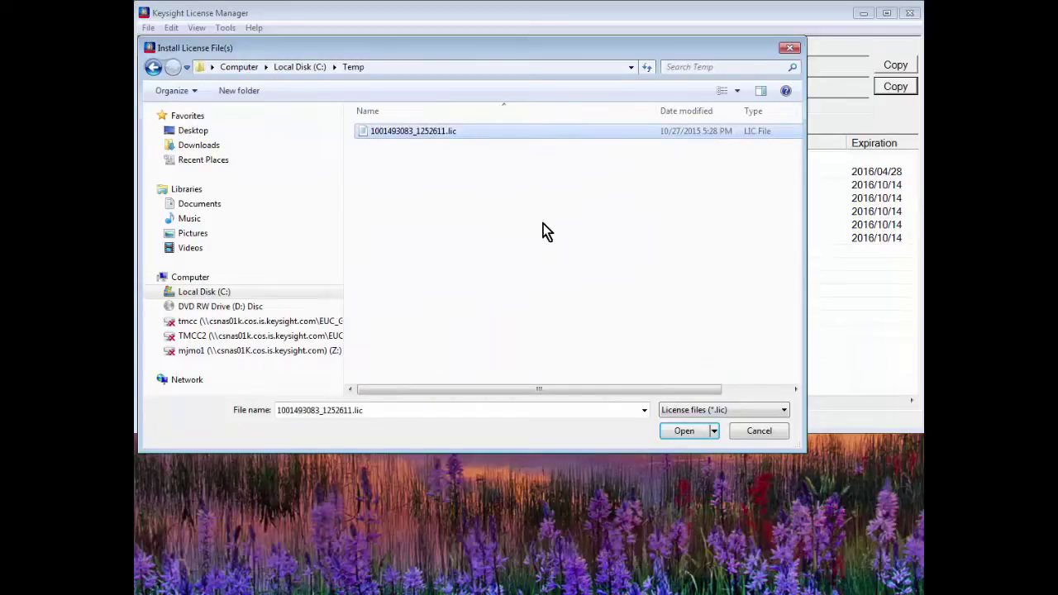
click(676, 436)
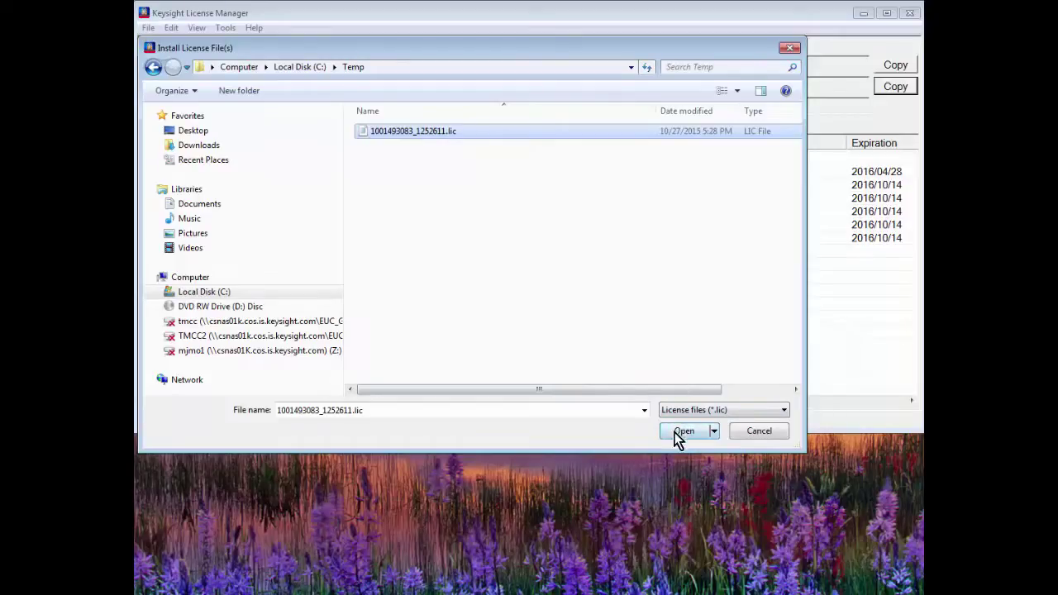